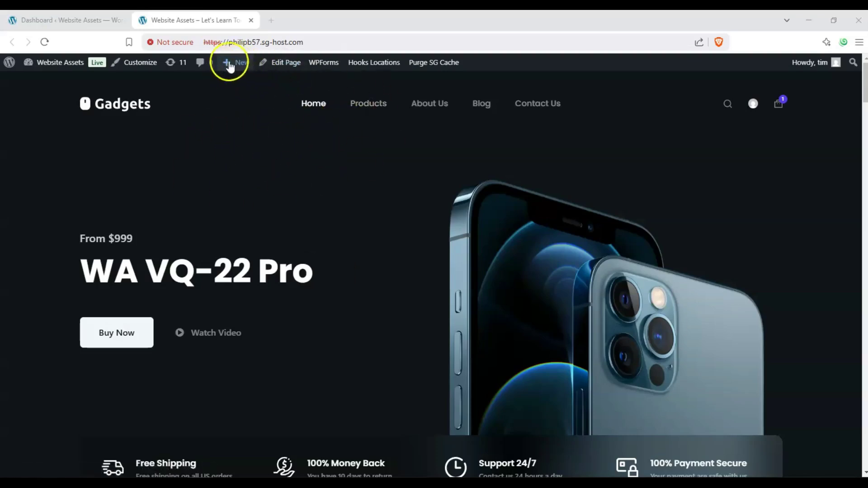
Create a new blank page from the site's admin dashboard
mouse_move(230, 66)
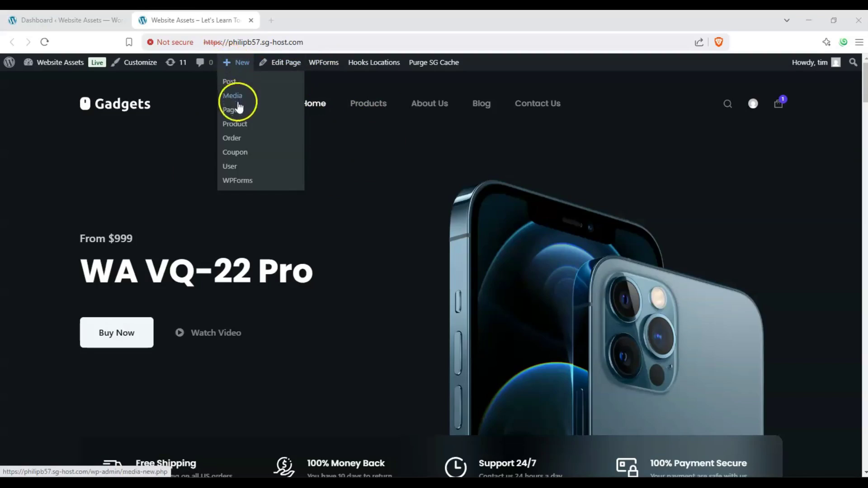
left_click(84, 23)
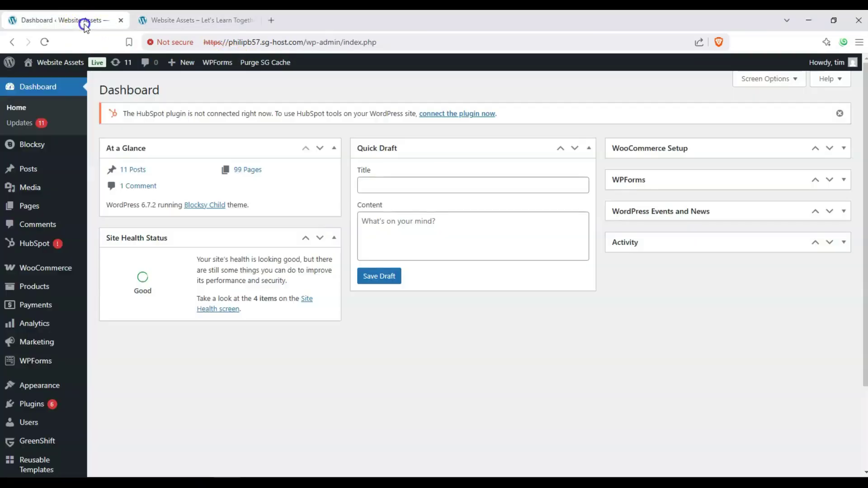
left_click(105, 95)
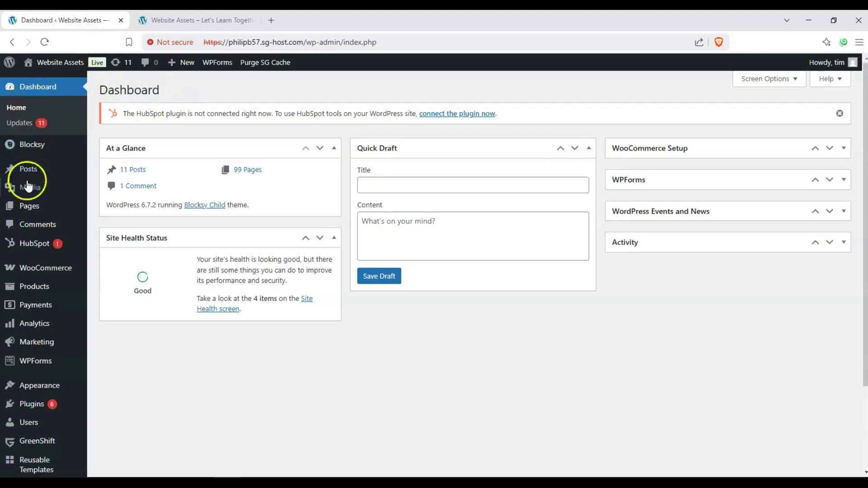
mouse_move(29, 211)
left_click(104, 226)
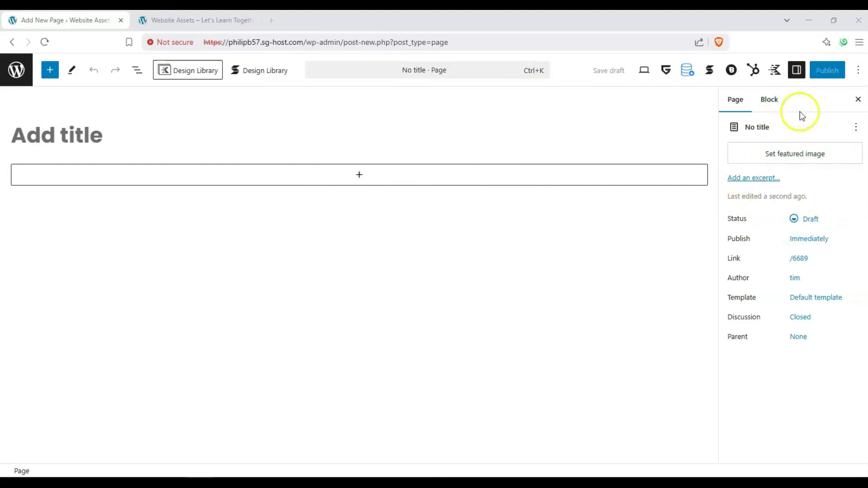
Show the block settings and title the new page "Kadence: button test"
left_click(796, 73)
left_click(795, 72)
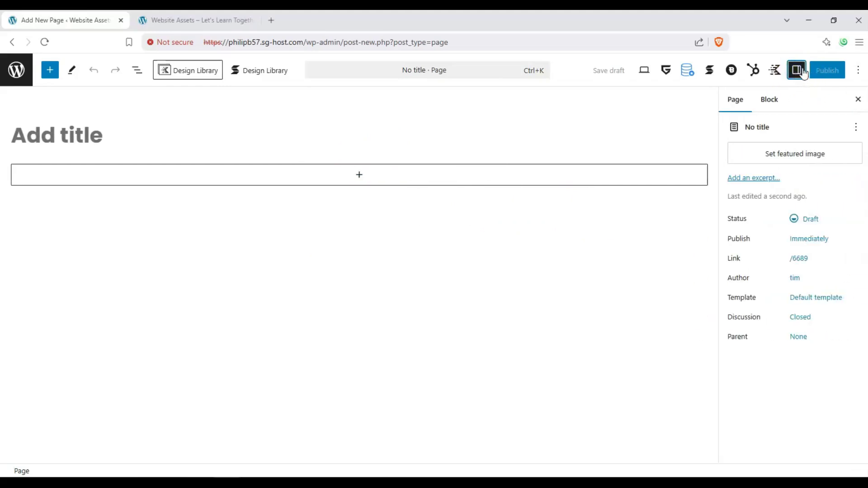
left_click(778, 101)
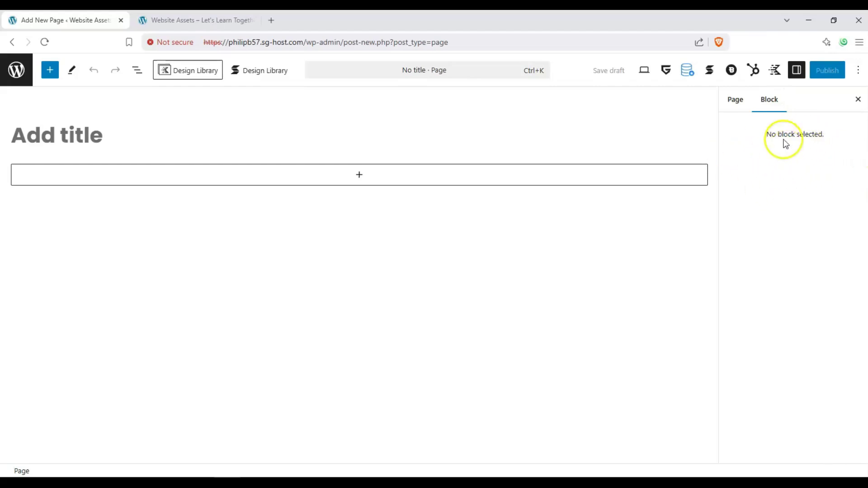
left_click(71, 128)
type("Kas")
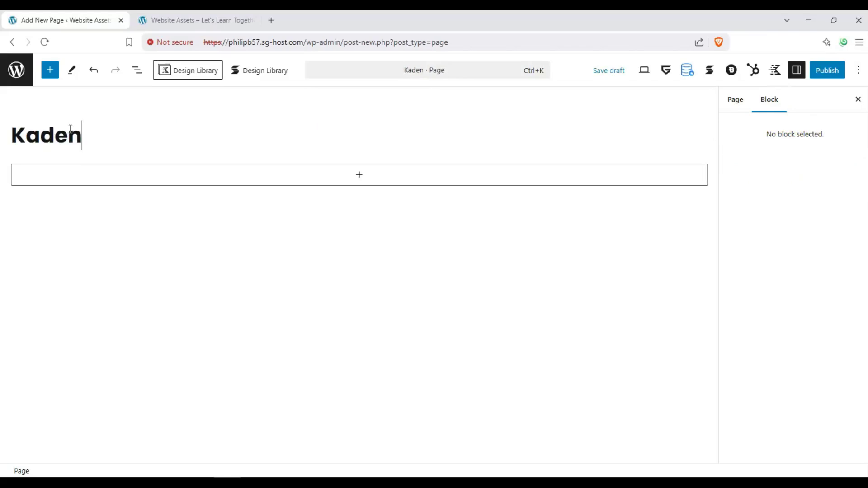
type("ence: button")
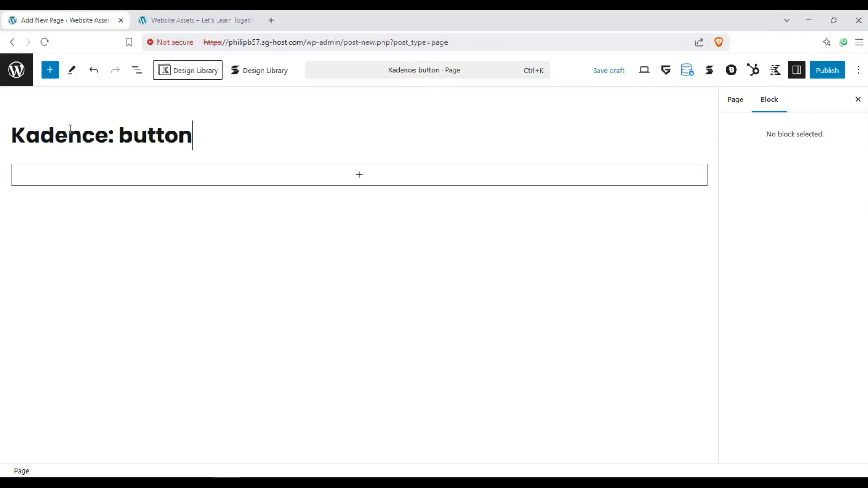
type(" test")
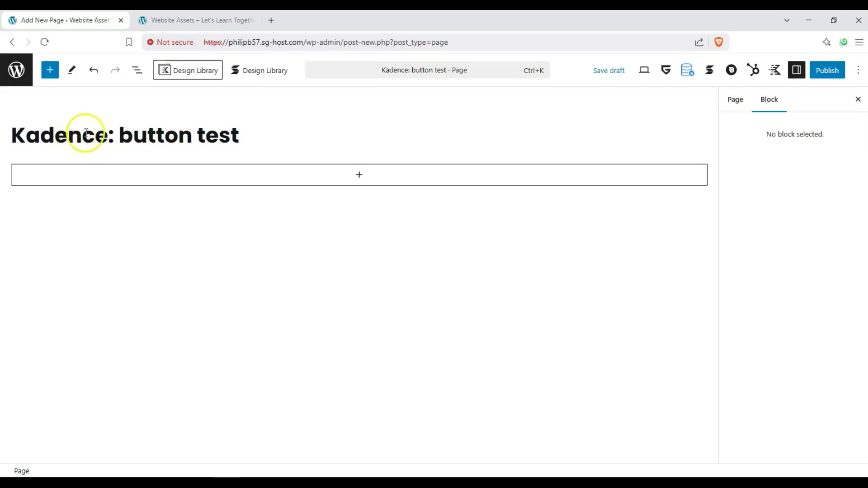
Insert a Kadence Buttons (Adv) block below the page title and close the block inserter
left_click(50, 71)
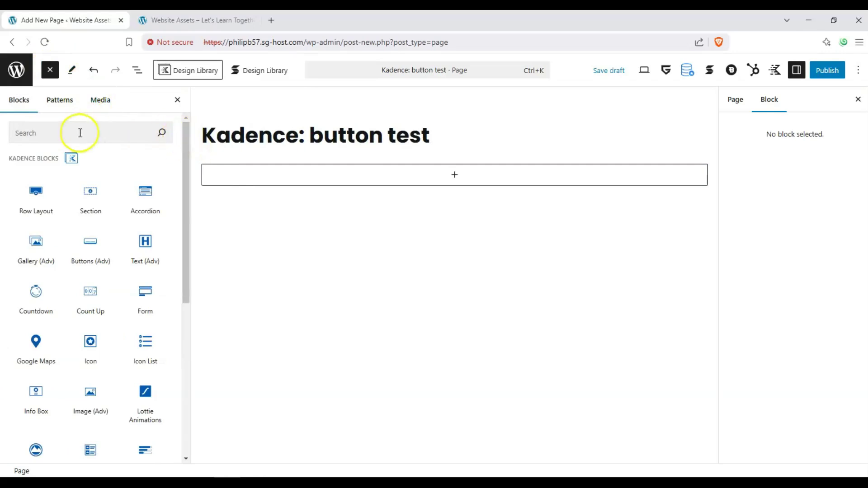
left_click(79, 132)
mouse_move(181, 144)
left_mouse_down()
mouse_move(184, 161)
mouse_move(185, 146)
left_mouse_up()
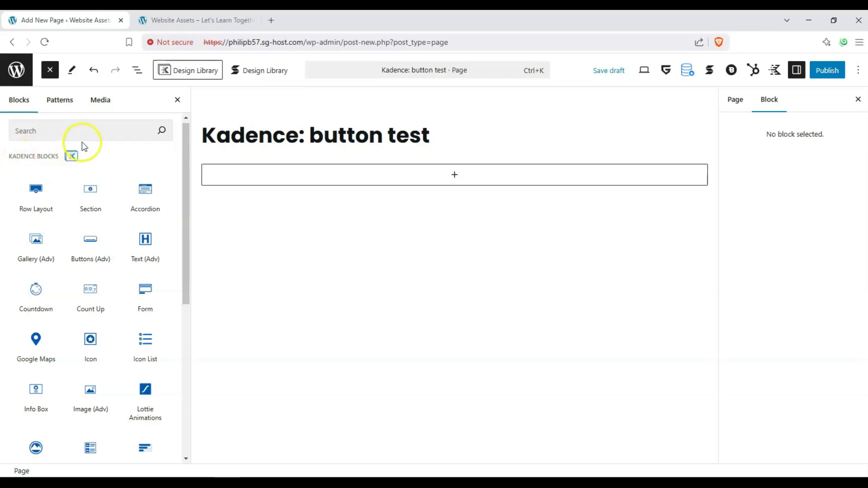
scroll(129, 176, "down", 2)
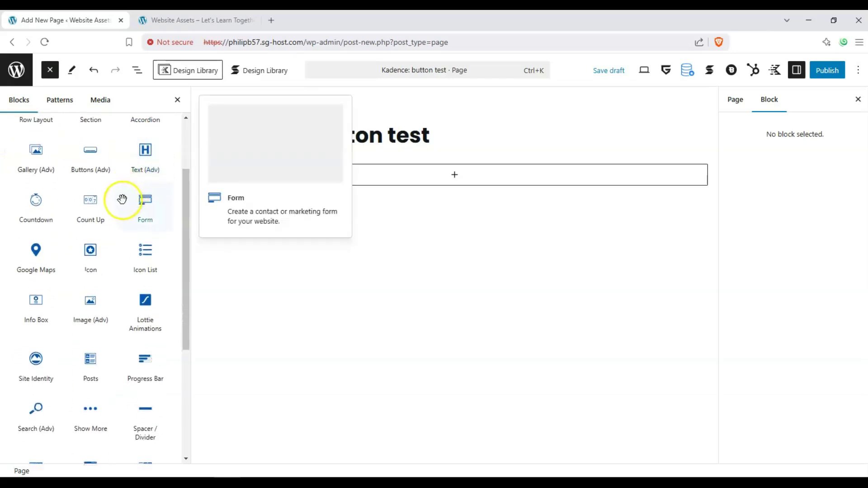
scroll(107, 221, "up", 2)
left_click_drag(86, 225, 250, 178)
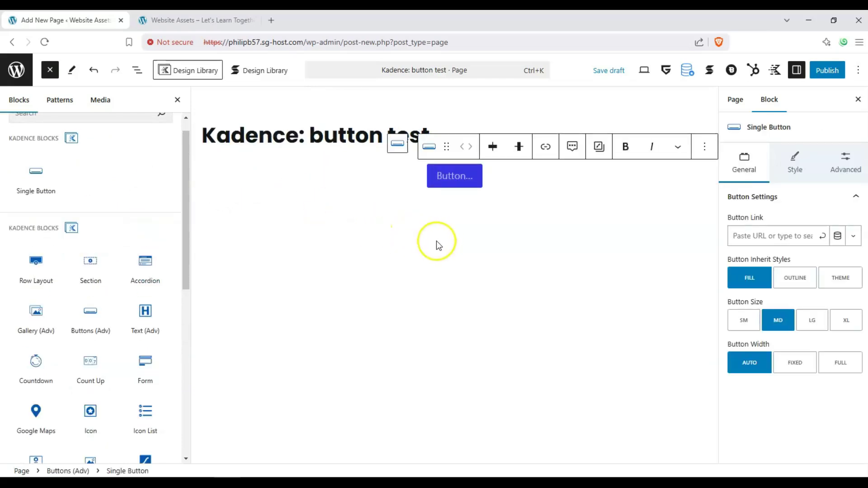
left_click(50, 70)
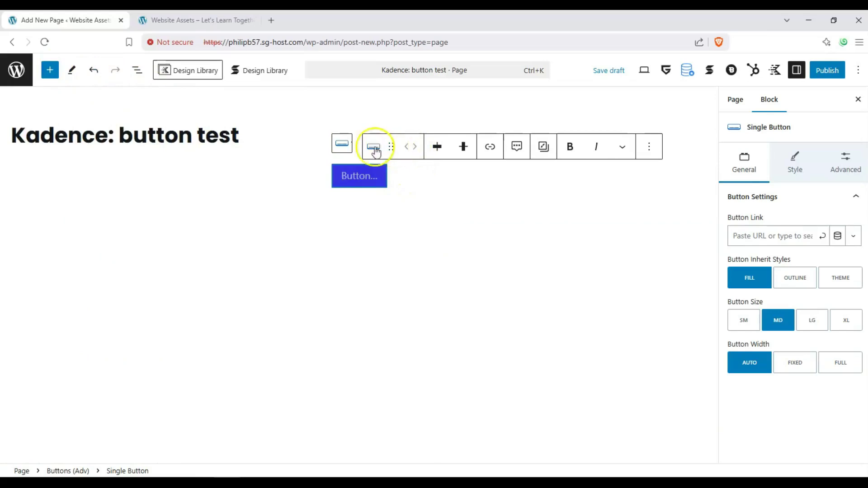
Try the left, right and space-between alignments and the vertical alignments on the parent Buttons block, ending with centre alignment
left_click(346, 143)
left_click(25, 146)
left_click(735, 226)
left_click(778, 219)
left_click(812, 218)
left_click(846, 219)
left_click(814, 218)
left_click(833, 264)
left_click(834, 264)
left_click(844, 218)
left_click(814, 219)
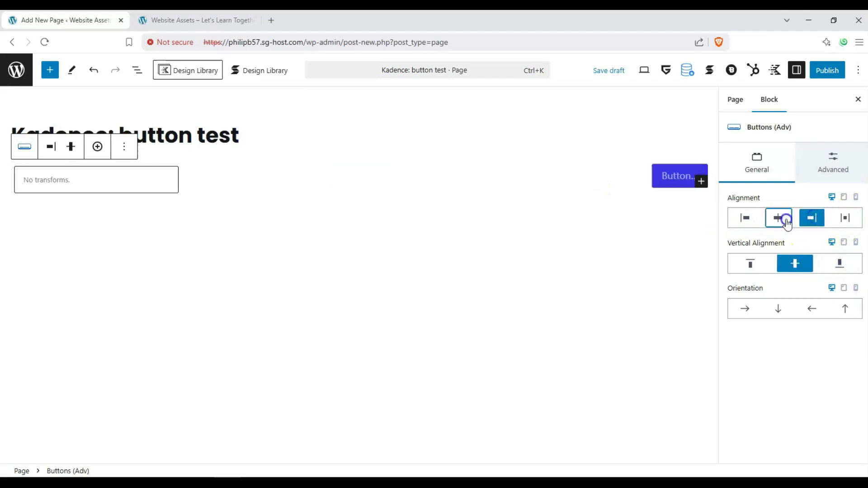
left_click(786, 223)
Try the downward, leftward and upward orientations on the Buttons block
left_click(781, 314)
left_click(805, 312)
left_click(844, 312)
left_click(779, 310)
Examine the Buttons block's padding, margin and additional advanced settings
left_click(806, 172)
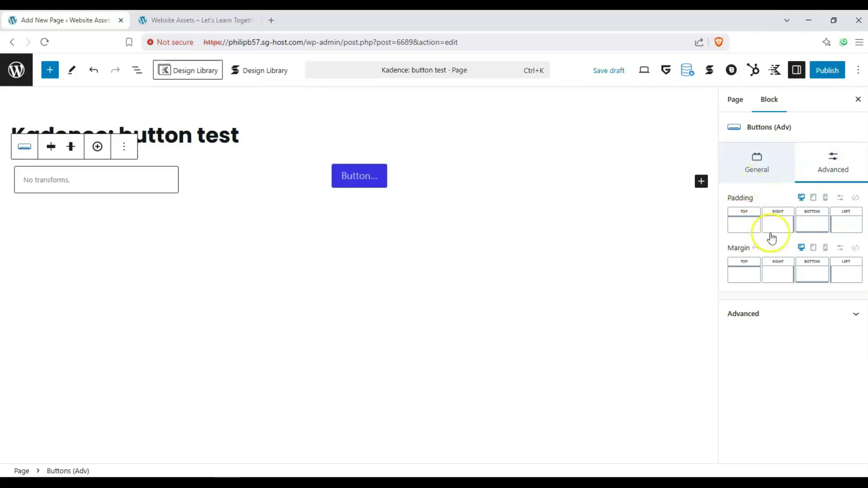
left_click(809, 306)
scroll(781, 368, "down", 1)
left_click(795, 290)
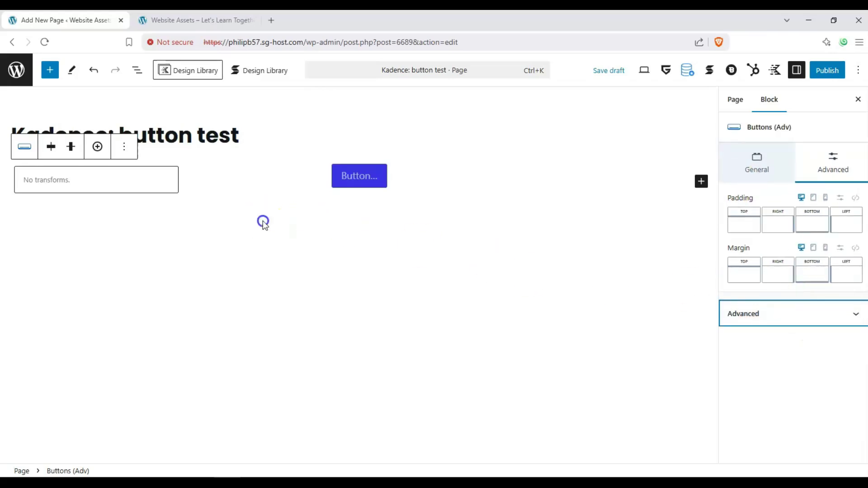
left_click(266, 216)
Add another single button before the existing one in the Buttons block
left_click(360, 172)
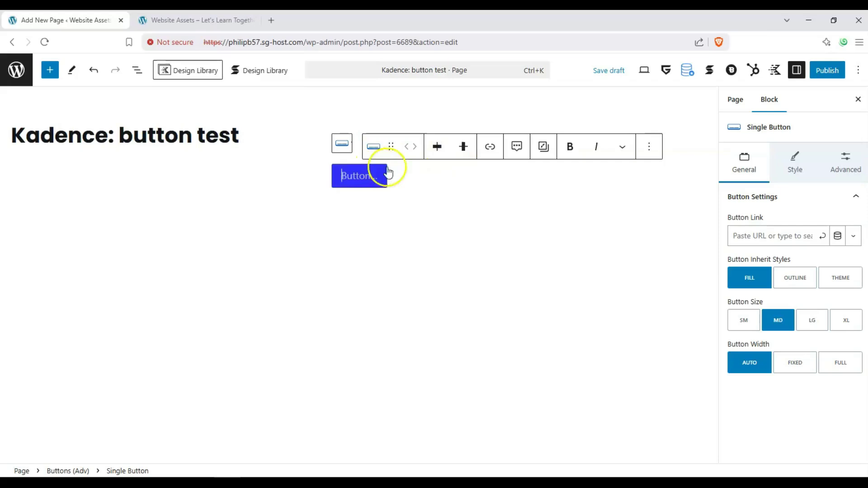
left_click(651, 147)
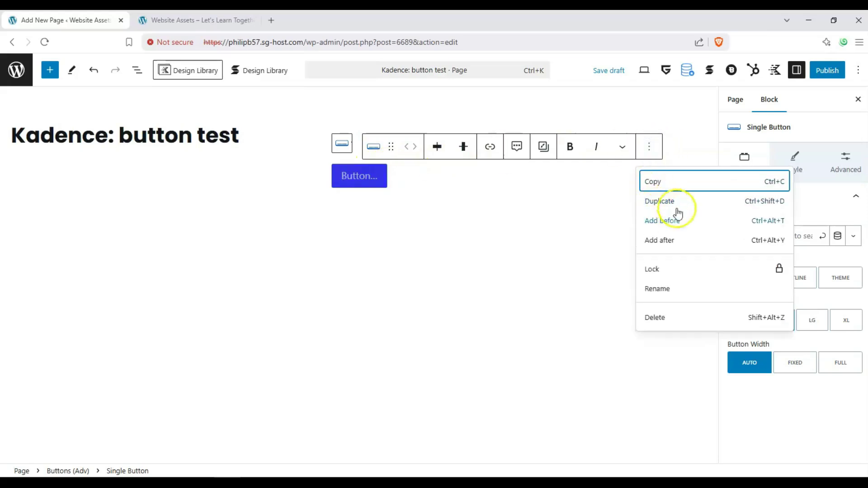
left_click(684, 221)
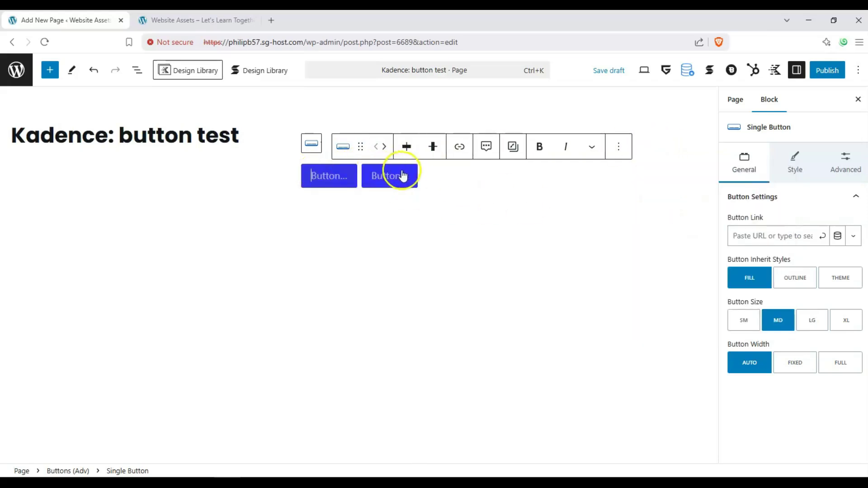
left_click(389, 176)
left_click(340, 176)
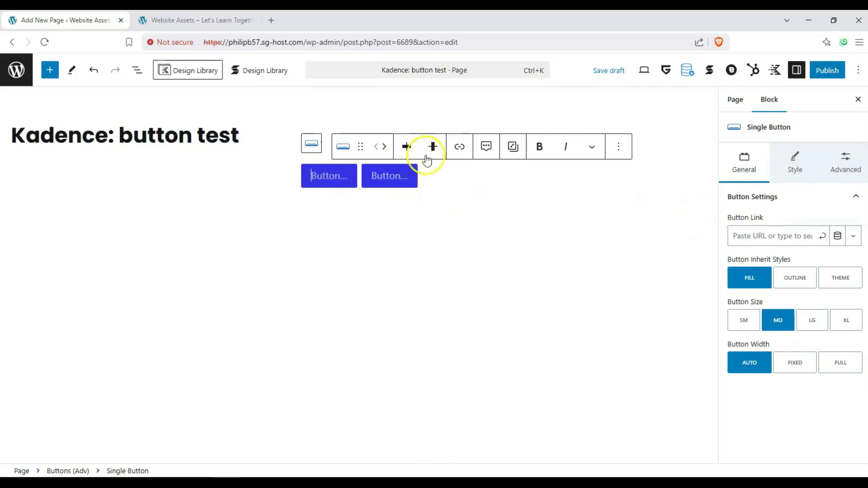
Try justifying the two buttons right and left, and return them to centre justification
left_click(385, 147)
left_click(438, 146)
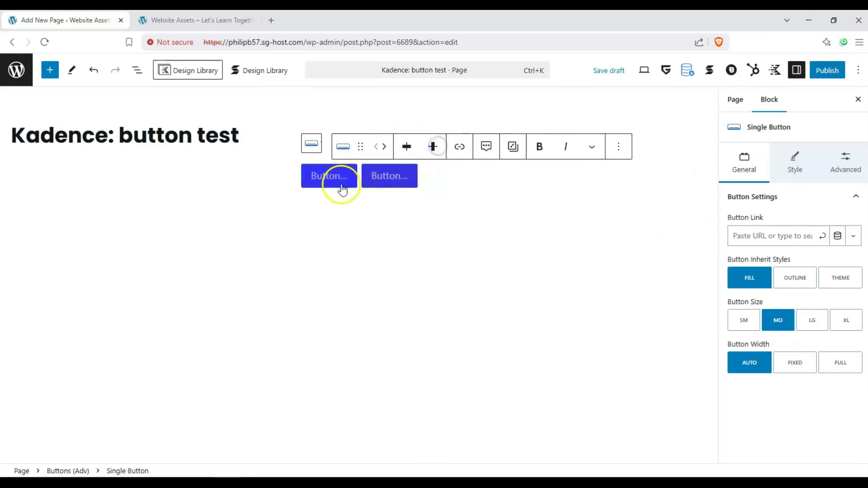
left_click(415, 149)
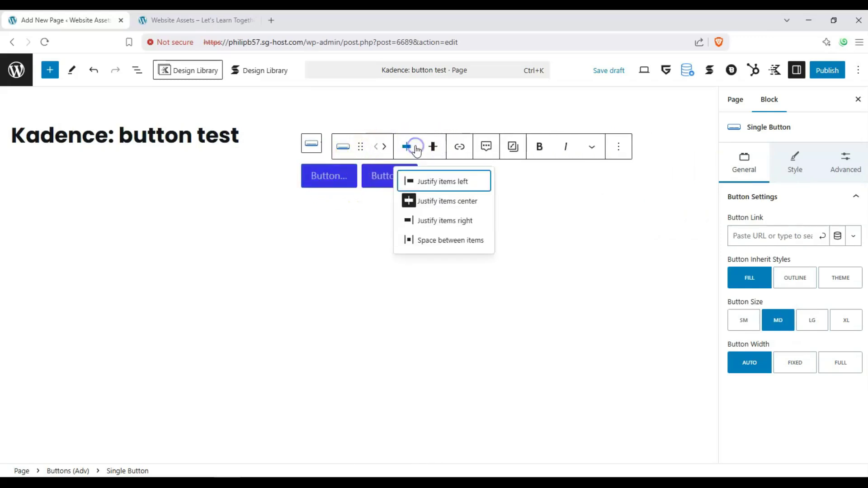
left_click(410, 200)
left_click(406, 146)
left_click(417, 221)
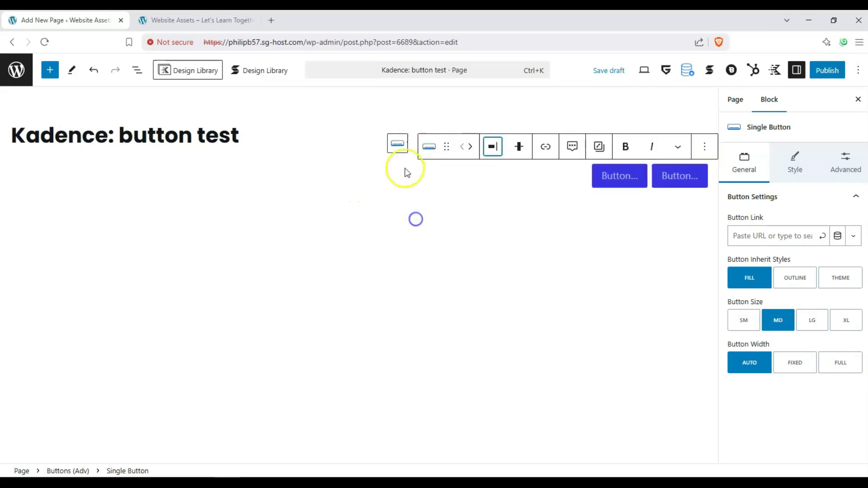
left_click(493, 146)
left_click(497, 189)
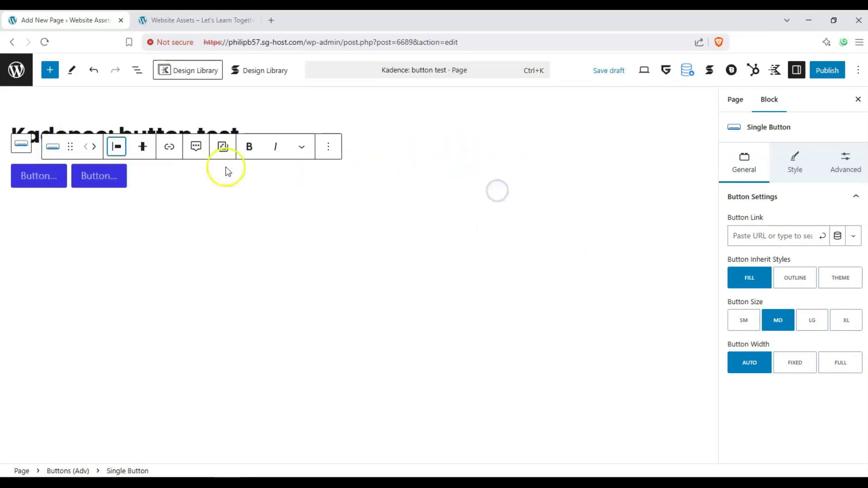
left_click(116, 146)
left_click(155, 207)
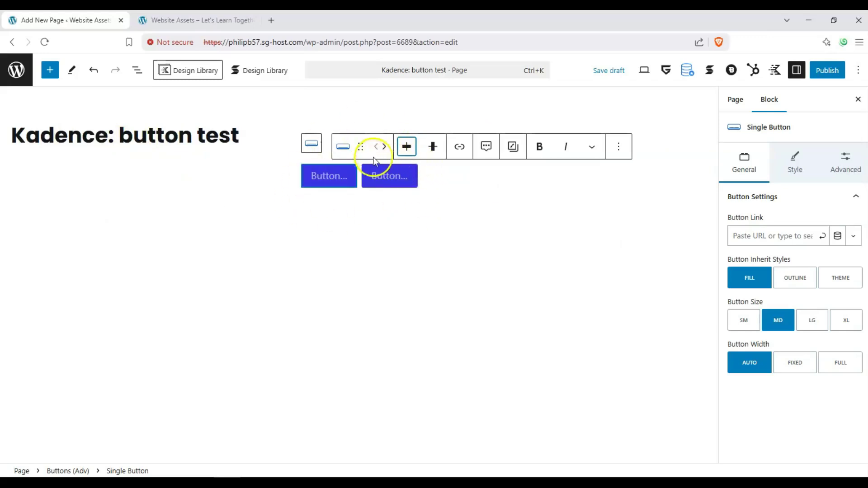
Give the first button a tooltip reading "left" with Top Start placement
left_click(452, 152)
left_click(458, 150)
left_click(487, 148)
left_click(523, 201)
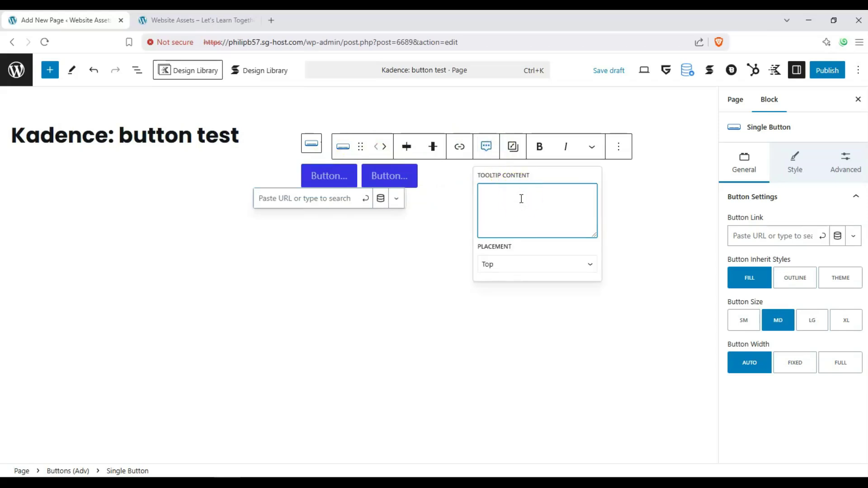
left_click(537, 271)
left_click(528, 72)
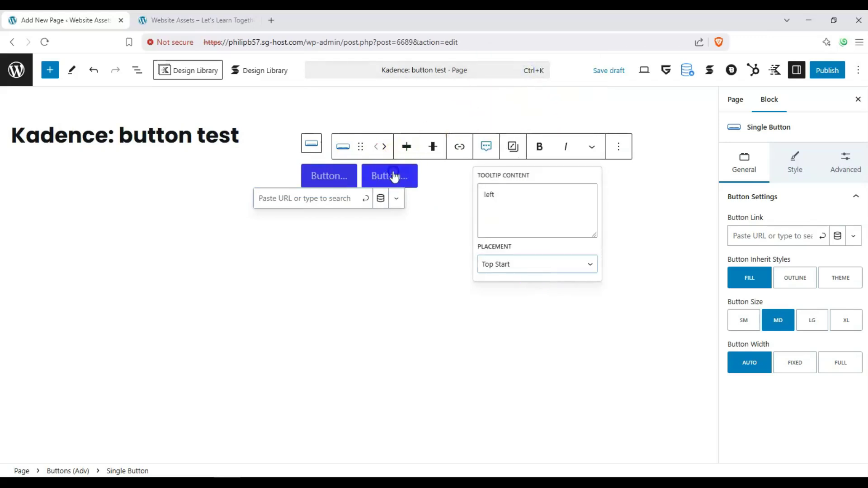
Give the second button a tooltip reading "right" with Bottom End placement, and preview the buttons' tooltips
left_click(394, 176)
left_click(523, 147)
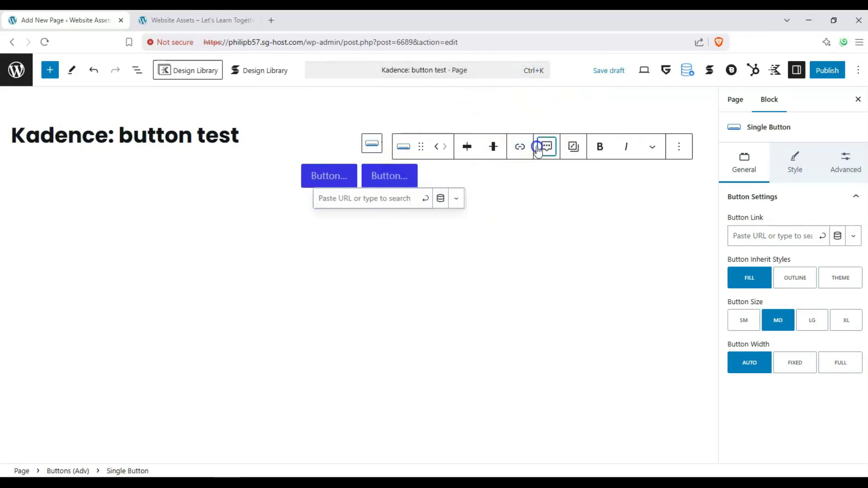
left_click(538, 149)
type("nice")
left_click(578, 265)
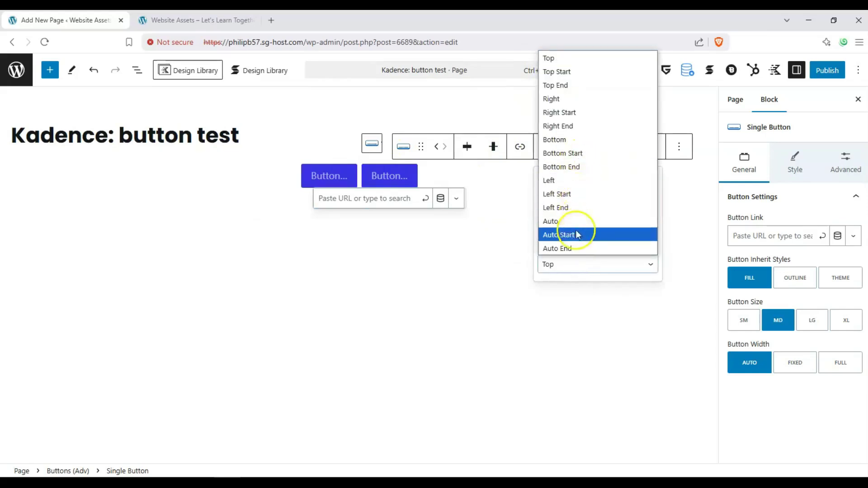
left_click(569, 166)
left_click(440, 234)
mouse_move(350, 180)
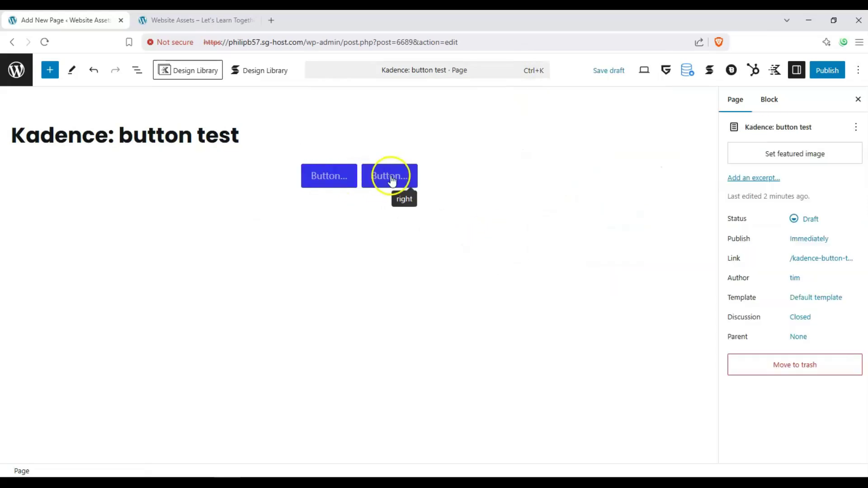
Look through the first button's remaining toolbar options, including extra text formatting and block actions
left_click(324, 178)
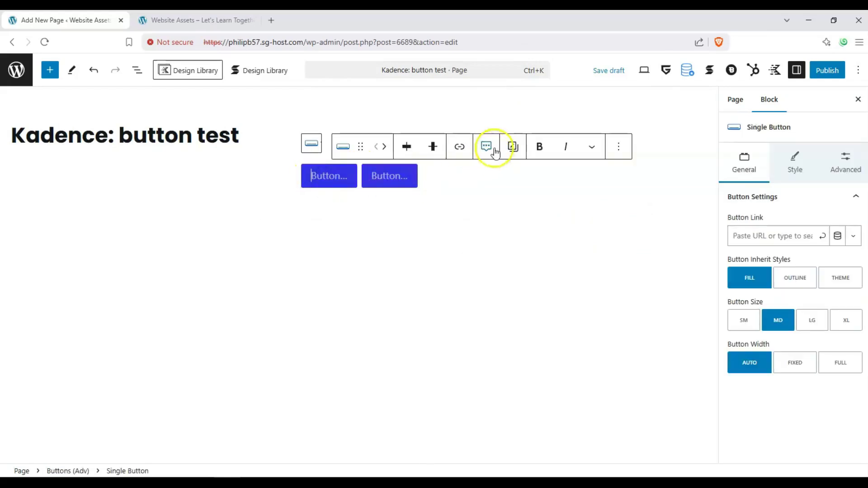
left_click(512, 146)
left_click(518, 148)
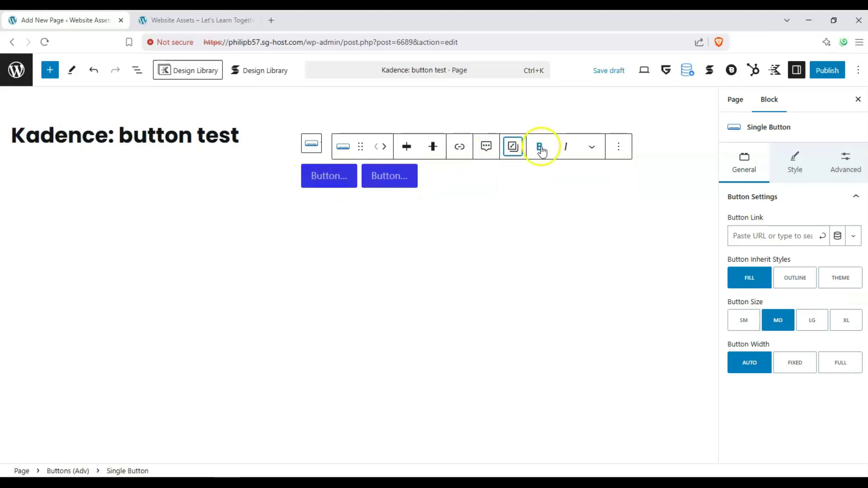
left_click(593, 148)
left_click(618, 146)
left_click(617, 150)
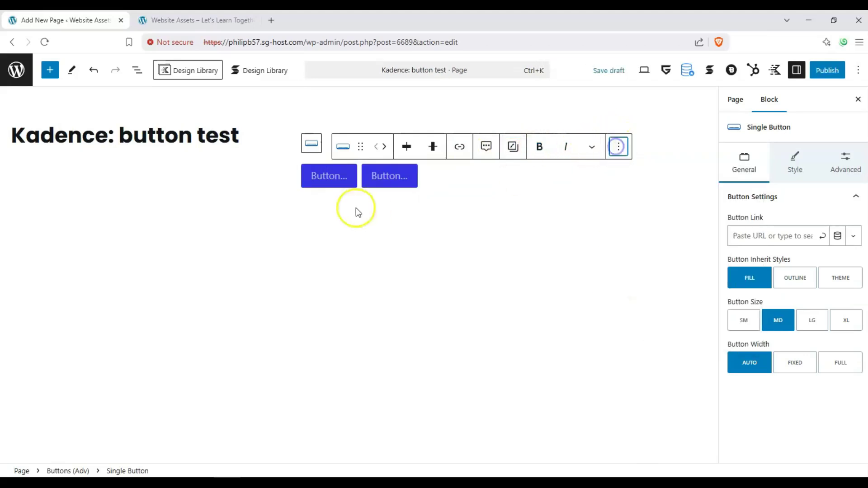
left_click(325, 177)
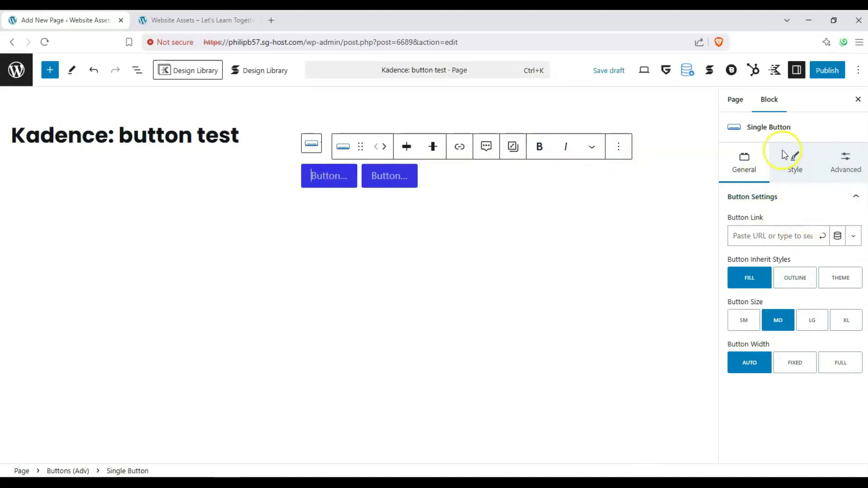
Try "#" as the first button's link, and collapse and reopen its button settings
left_click(765, 232)
type("#")
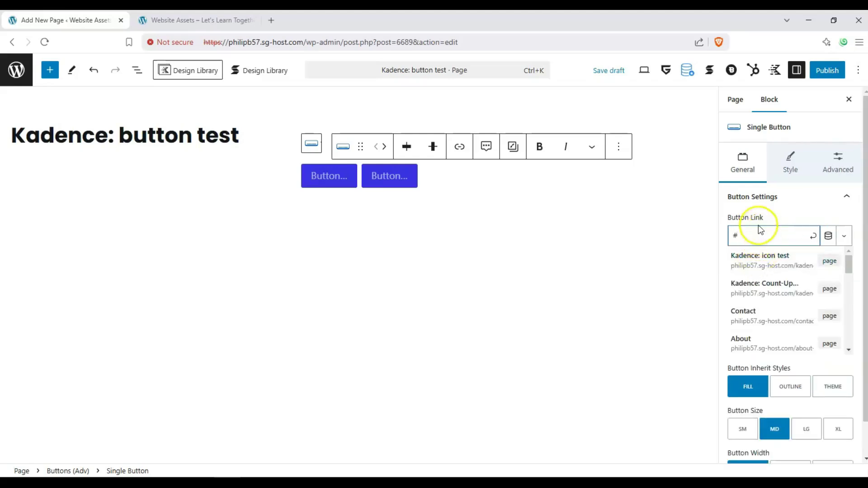
left_click(774, 225)
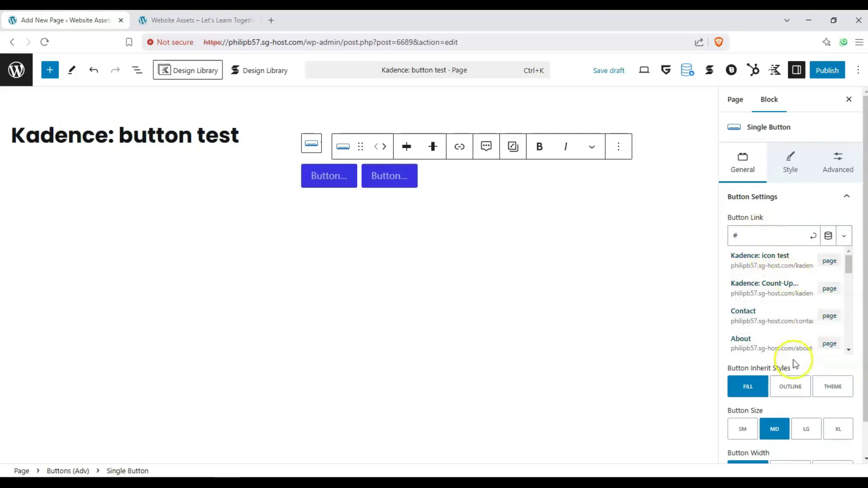
left_click(819, 207)
left_click(819, 207)
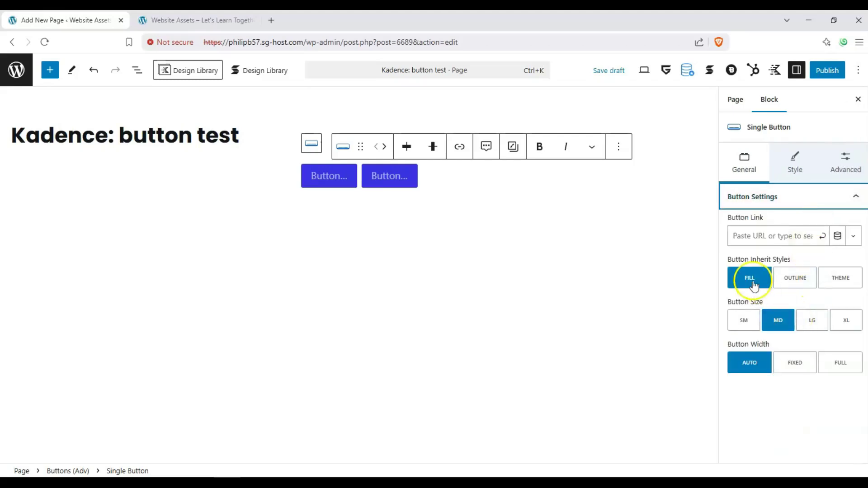
Try the Outline and Theme inherit styles on the first button, and return it to Fill
left_click(784, 284)
left_click(796, 281)
left_click(798, 281)
left_click(835, 277)
left_click(764, 281)
left_click(854, 283)
left_click(732, 284)
left_click(792, 282)
left_click(748, 281)
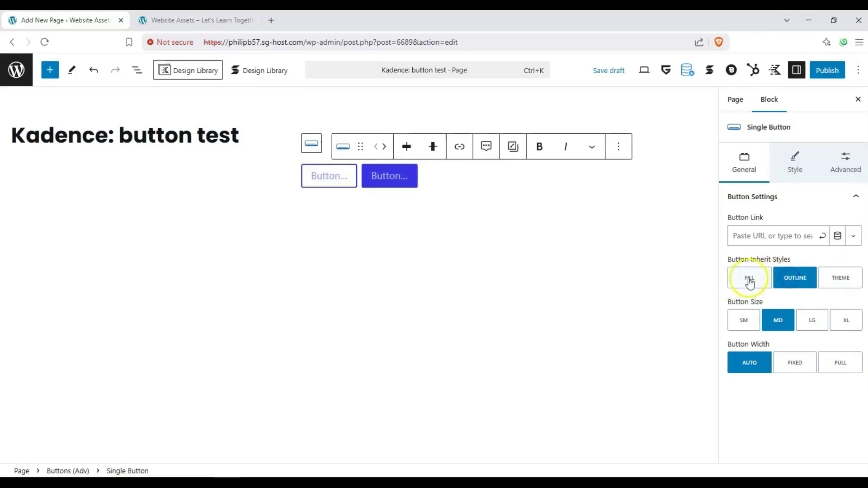
Give the second button the Outline inherit style
left_click(390, 181)
left_click(792, 278)
Try the XL size on the first button, and set its size to LG
left_click(333, 180)
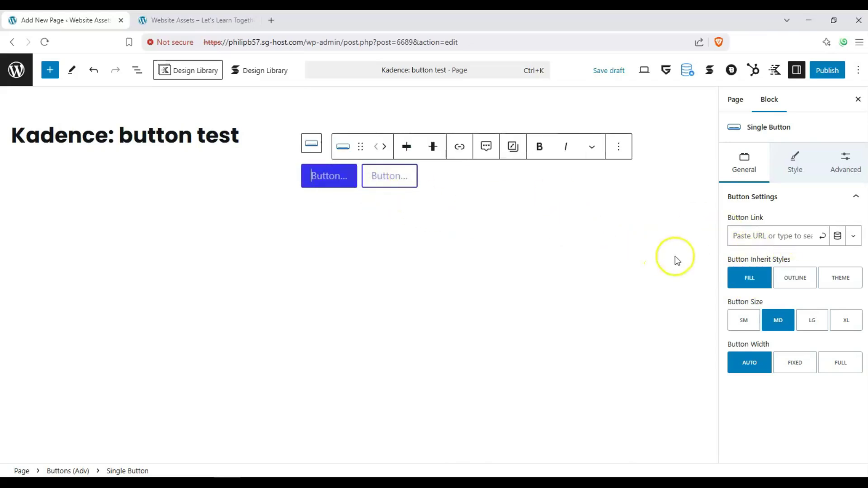
left_click(822, 323)
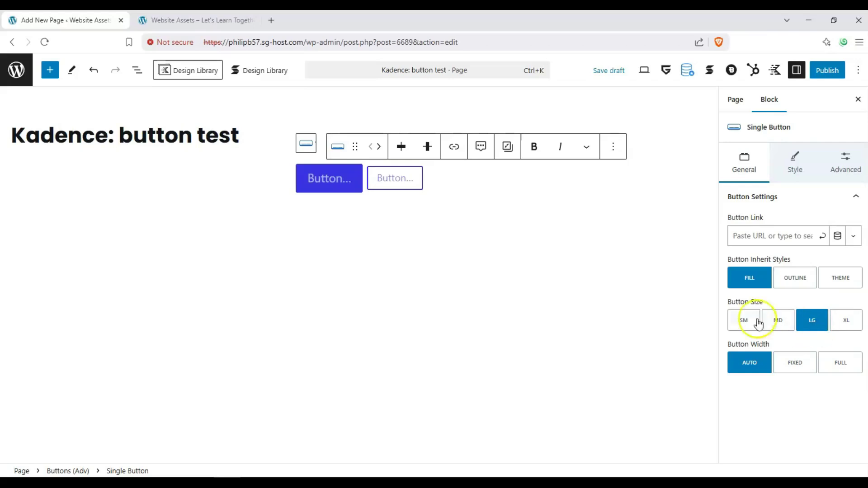
left_click(845, 322)
left_click(812, 320)
Try a fixed width of about 389 px and the full width on the first button, and return it to Auto width
left_click(796, 362)
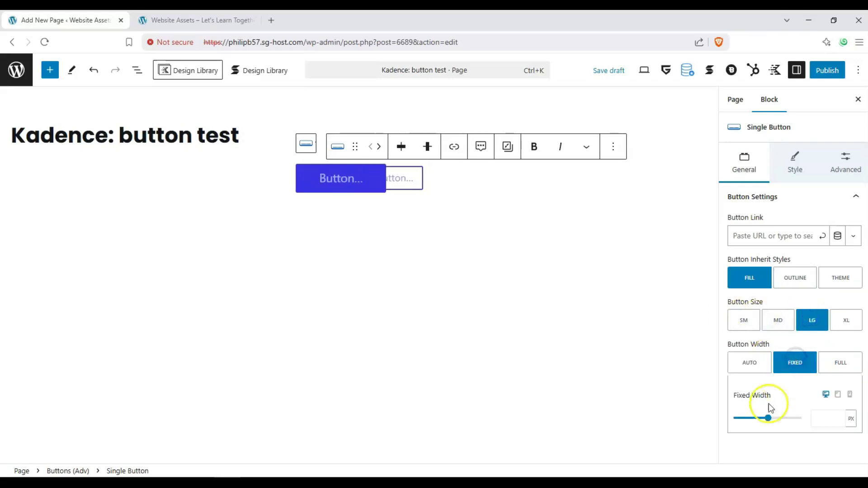
mouse_move(768, 408)
left_mouse_down()
mouse_move(791, 409)
mouse_move(778, 410)
left_mouse_up()
left_click(852, 420)
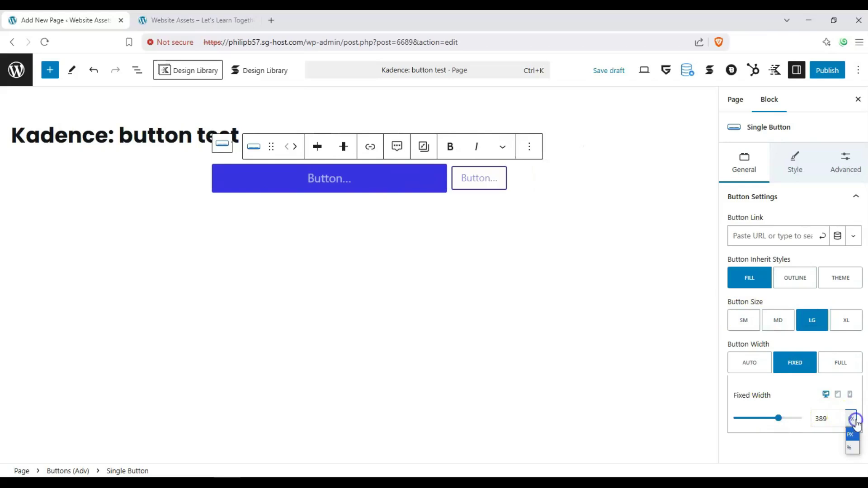
left_click(855, 419)
left_click(760, 362)
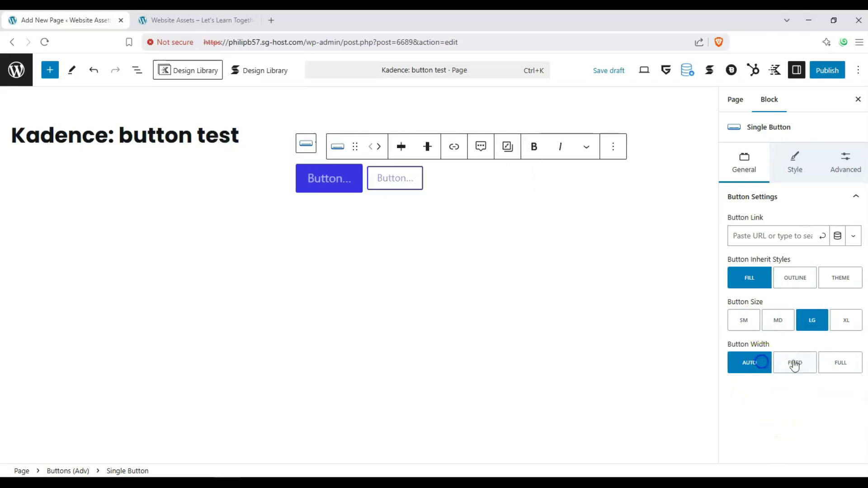
left_click(831, 364)
left_click(746, 360)
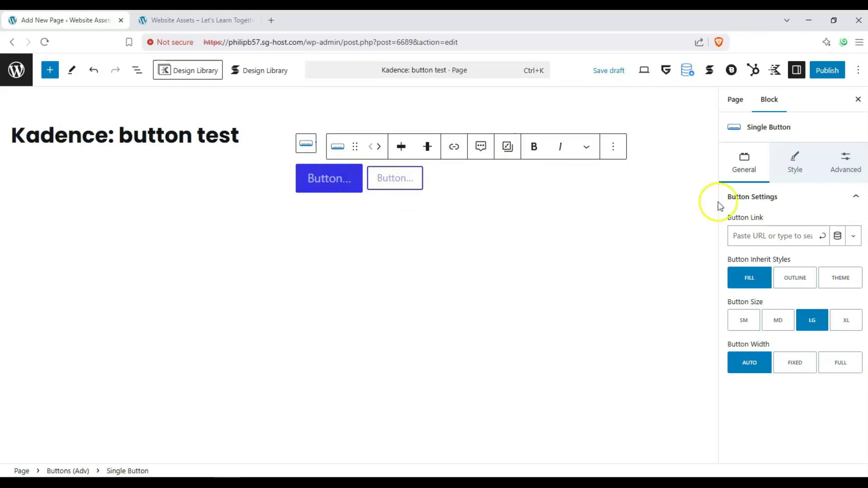
Try the gradient text type in the first button's style settings, and return it to a solid colour
left_click(792, 171)
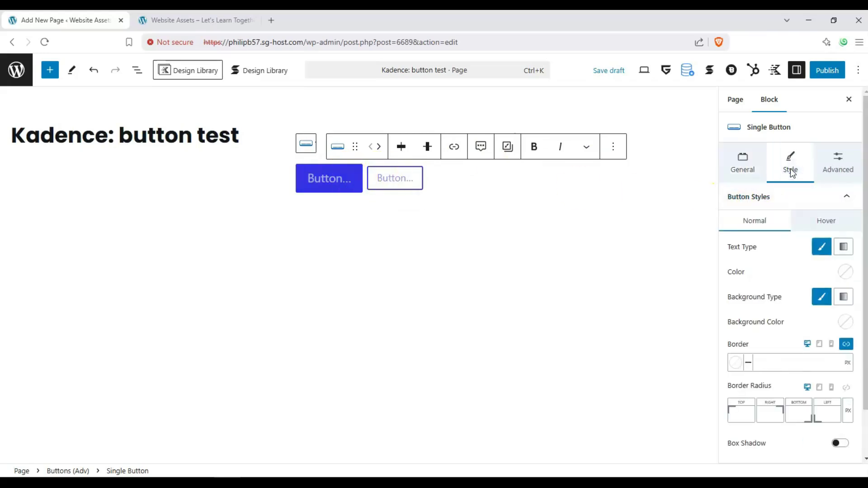
left_click(824, 248)
left_click(825, 255)
left_click(843, 252)
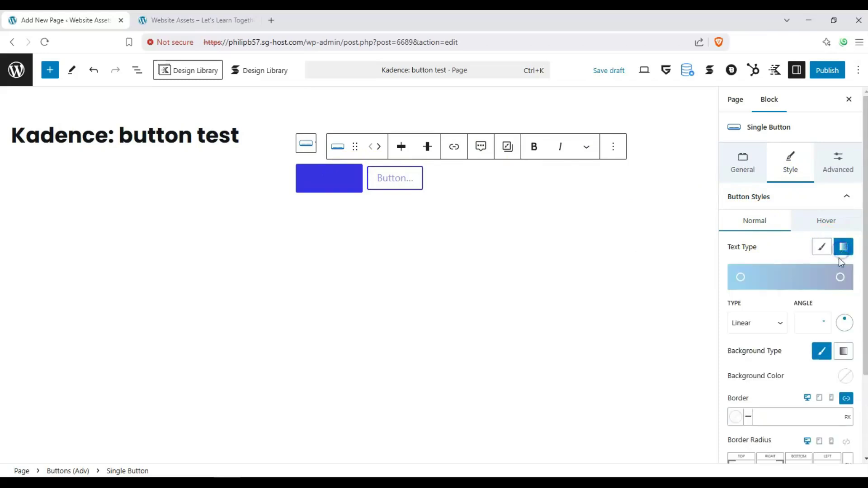
left_click(823, 249)
left_click(838, 249)
left_click(824, 248)
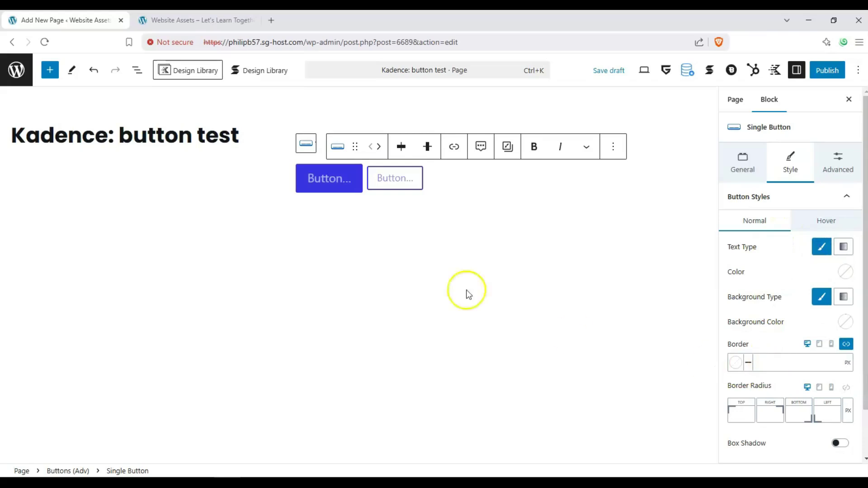
Label the first button "button 1" and the second button "button 2"
left_click(335, 180)
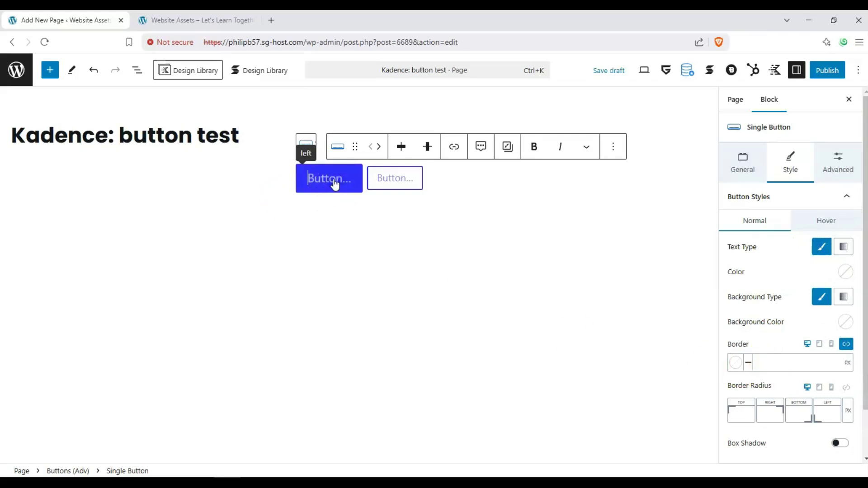
type("button12")
key("BackSpace")
key("BackSpace")
type("1")
left_click(389, 177)
type("button 2")
Set the normal text colour of button 1 to bright green, trying red first
left_click(328, 180)
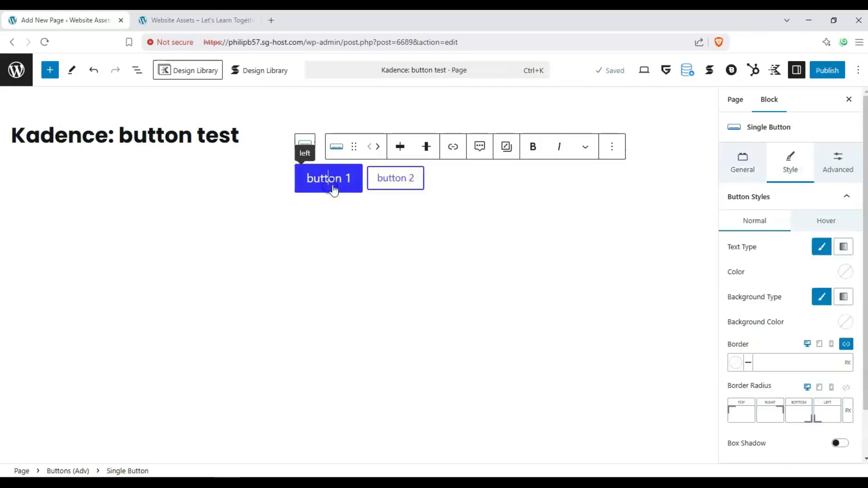
left_click(784, 227)
left_click(845, 272)
left_click(829, 100)
left_click_drag(836, 109, 846, 109)
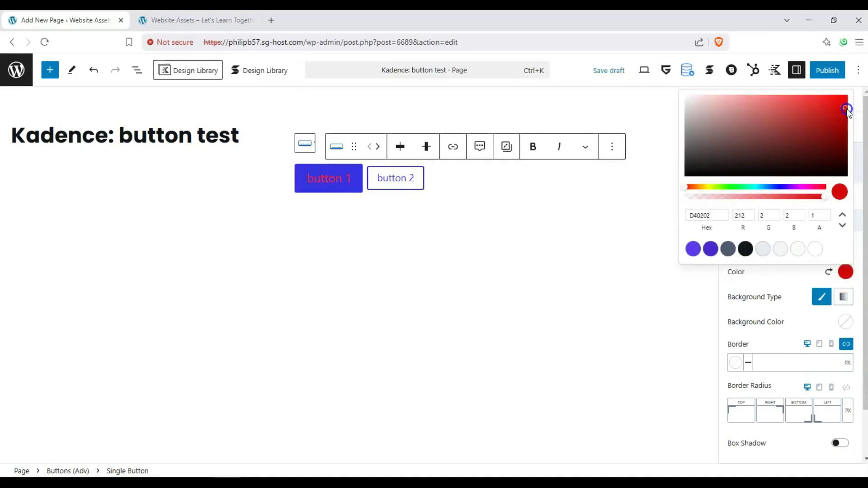
left_click(758, 186)
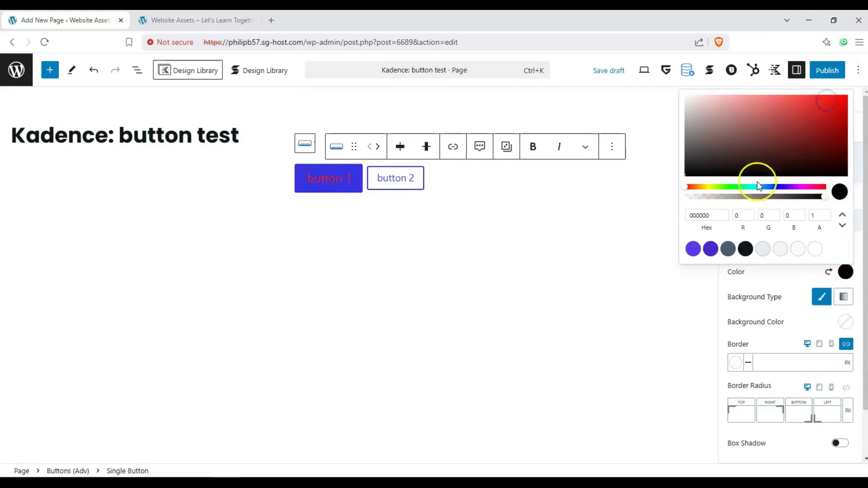
left_click(833, 101)
left_click(730, 187)
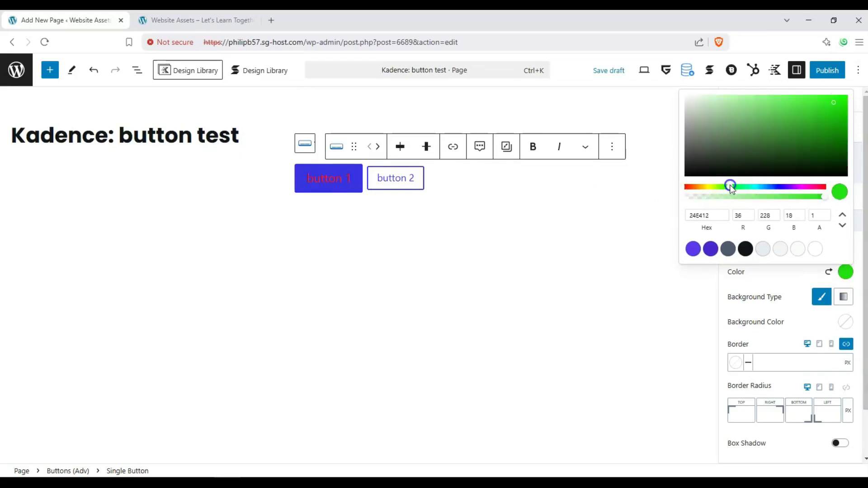
left_click(791, 280)
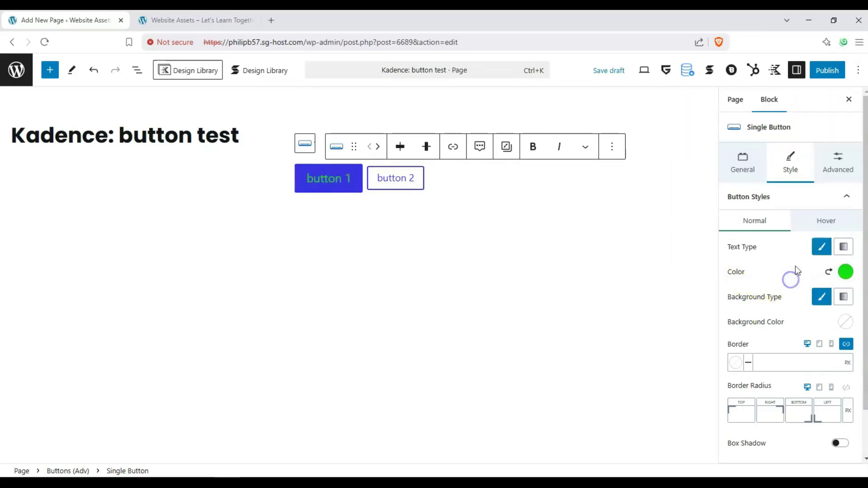
Set the normal background colour of button 1 to a light turquoise
scroll(809, 281, "down", 1)
left_click(845, 304)
left_click(731, 143)
left_click_drag(731, 143, 725, 131)
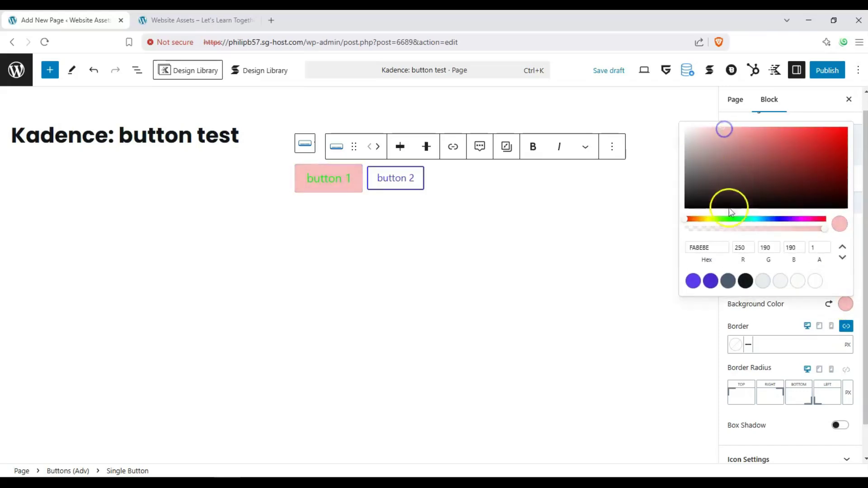
left_click_drag(724, 219, 755, 220)
left_click(789, 318)
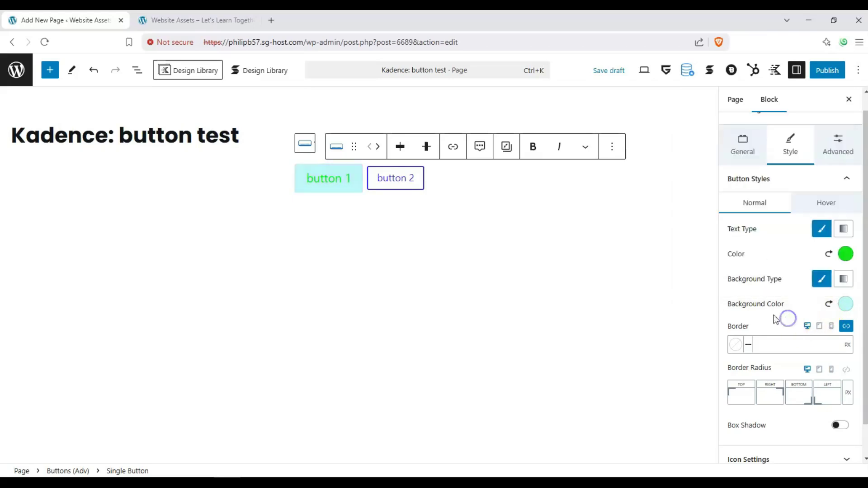
Give button 1 a red border with a width of 3 px
scroll(732, 324, "down", 1)
left_click(735, 326)
left_click_drag(669, 224, 729, 157)
left_click(786, 274)
left_click(748, 327)
left_click(749, 326)
left_click(822, 329)
type("3")
Change button 1's border style to double, and round all corners together with a radius of about 304 px
left_click(749, 326)
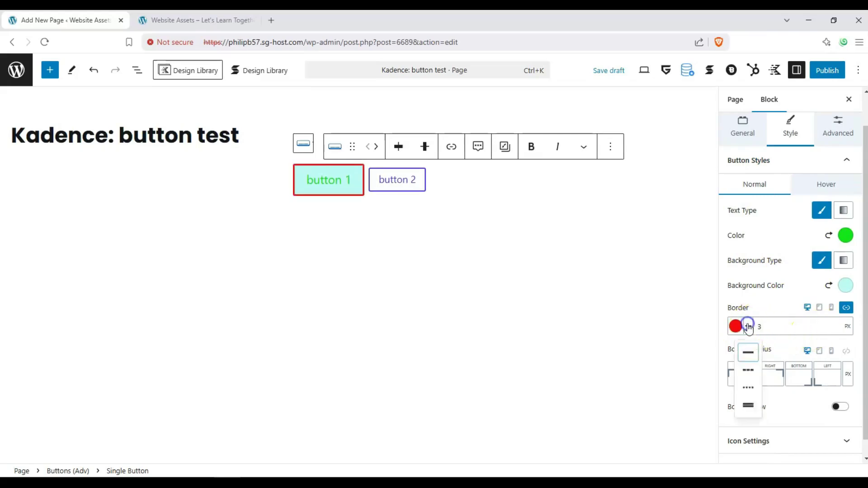
left_click(749, 375)
left_click(748, 327)
left_click(752, 409)
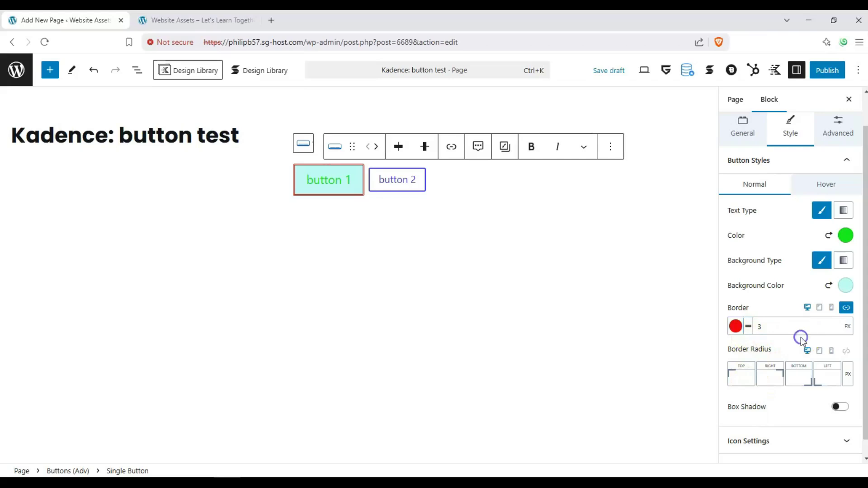
left_click(847, 351)
left_click_drag(777, 376, 757, 377)
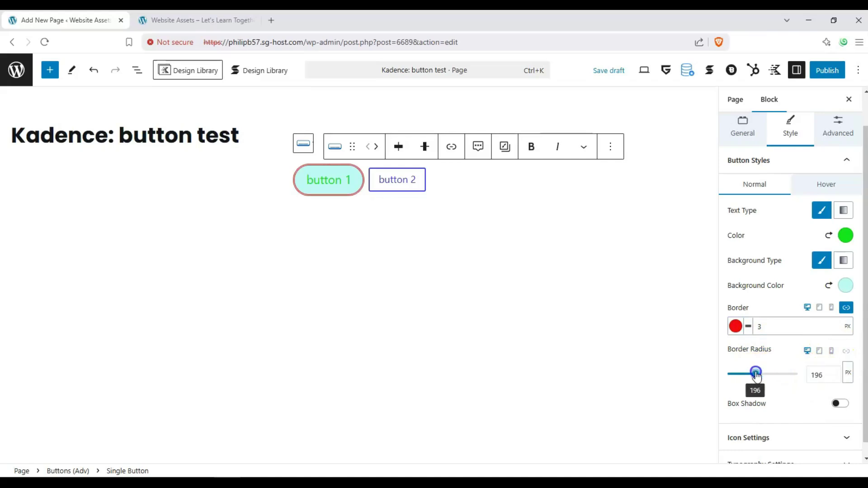
Add an inset box shadow to button 1 in semi-transparent red DA2F2F, comparing it with the shadow's non-inset look
left_click(840, 403)
scroll(790, 383, "down", 2)
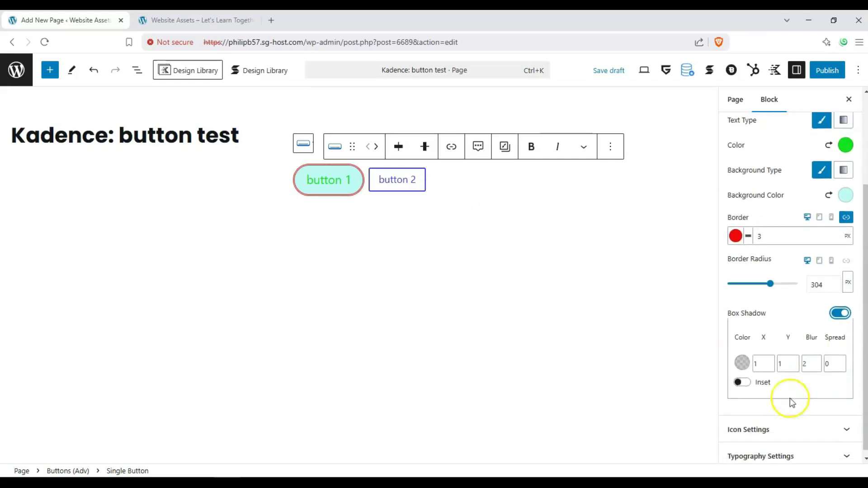
left_click(743, 383)
left_click(741, 362)
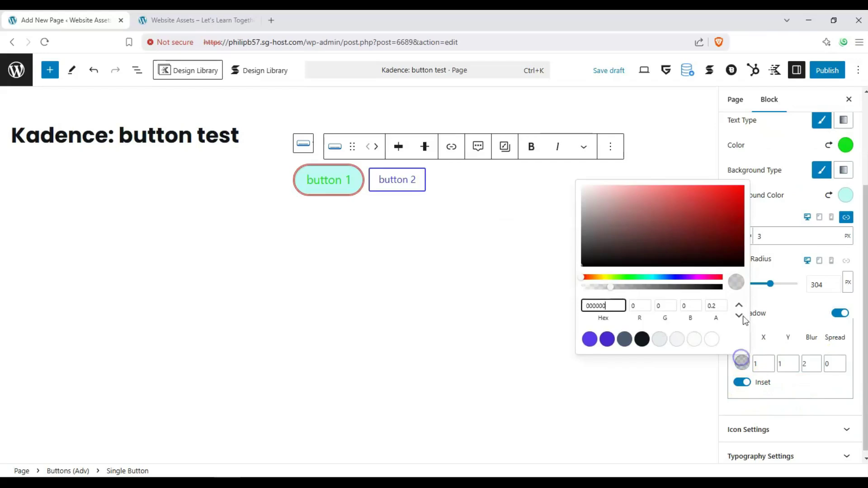
left_click_drag(713, 236, 717, 208)
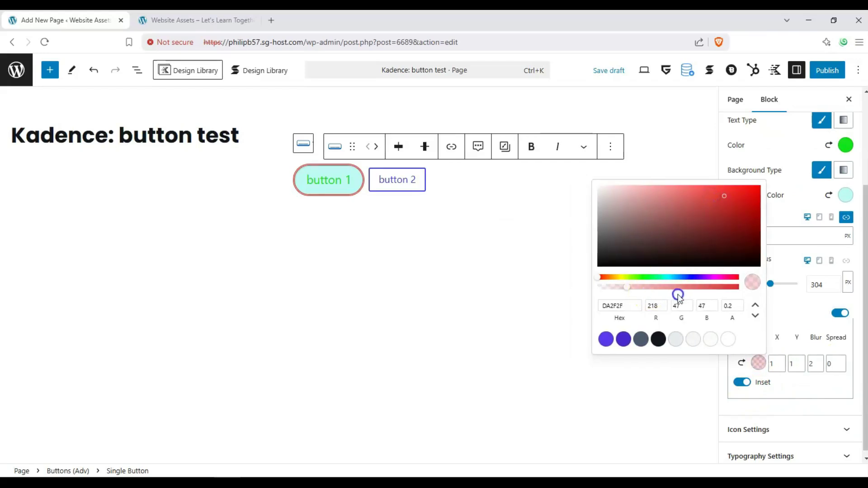
left_click_drag(679, 294, 708, 289)
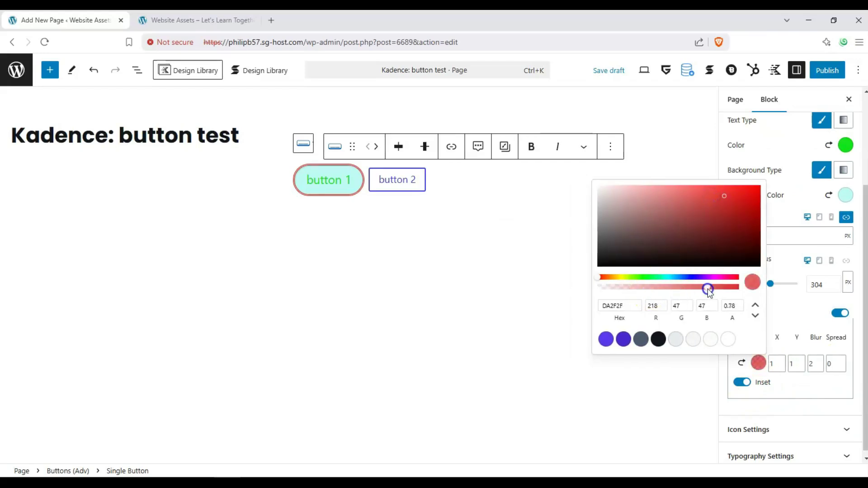
left_click(742, 390)
left_click(740, 383)
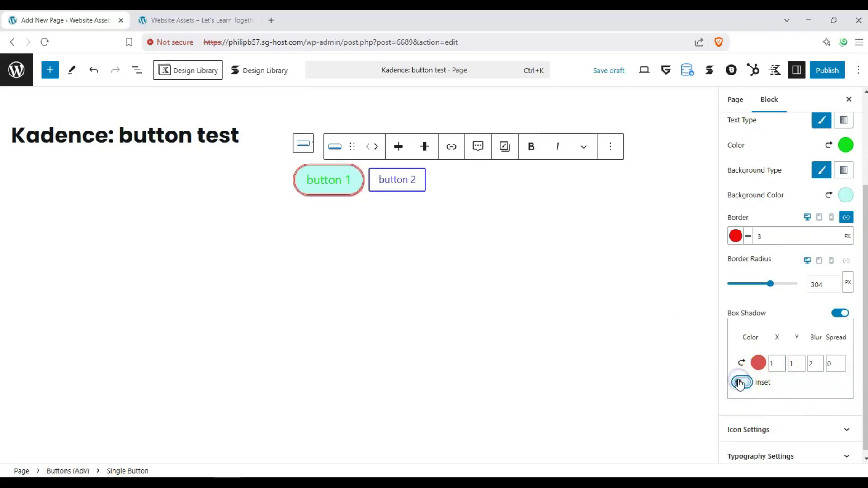
left_click(744, 383)
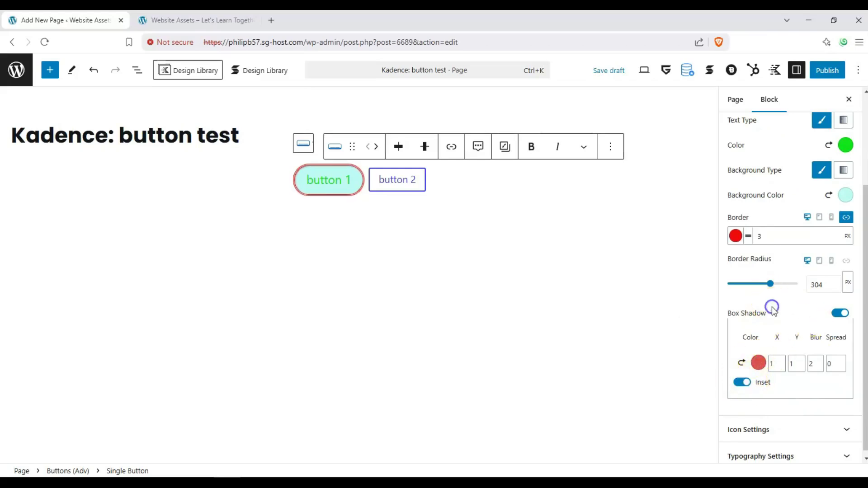
Try the gradient text type on the styled button 1, and switch its text back to the solid colour
scroll(814, 317, "up", 2)
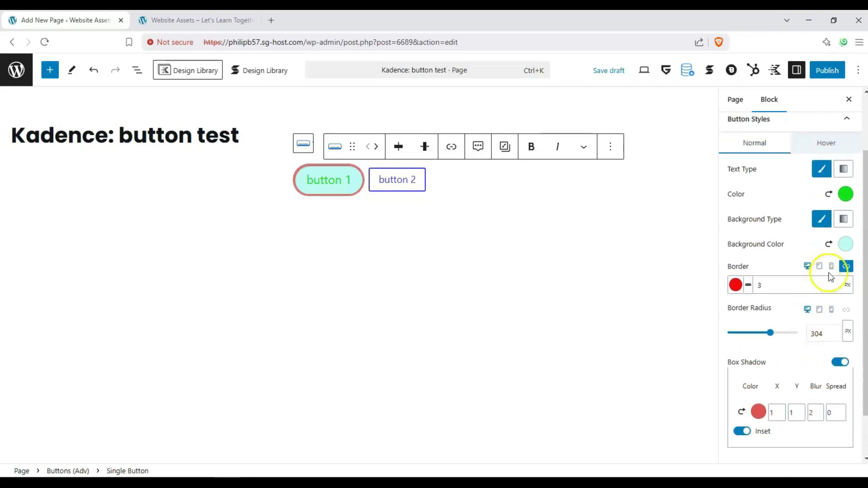
left_click(844, 170)
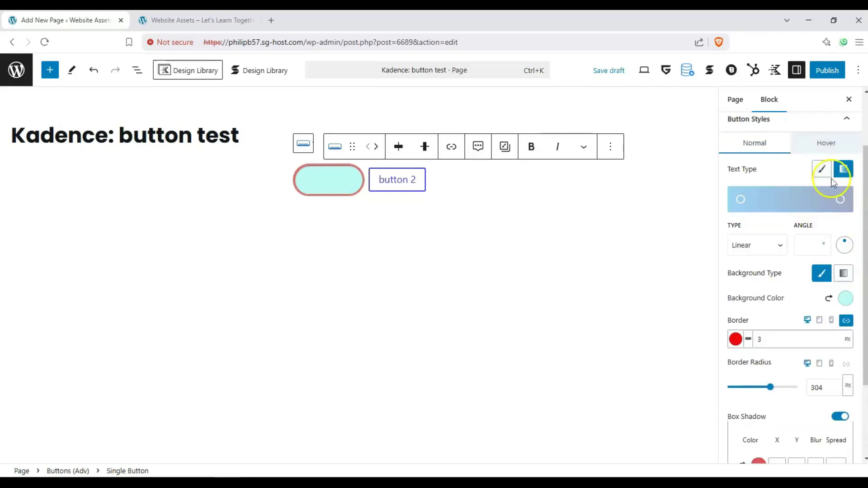
left_click(822, 170)
Set the hover text colour of button 1 to black and preview the hover state
left_click(811, 153)
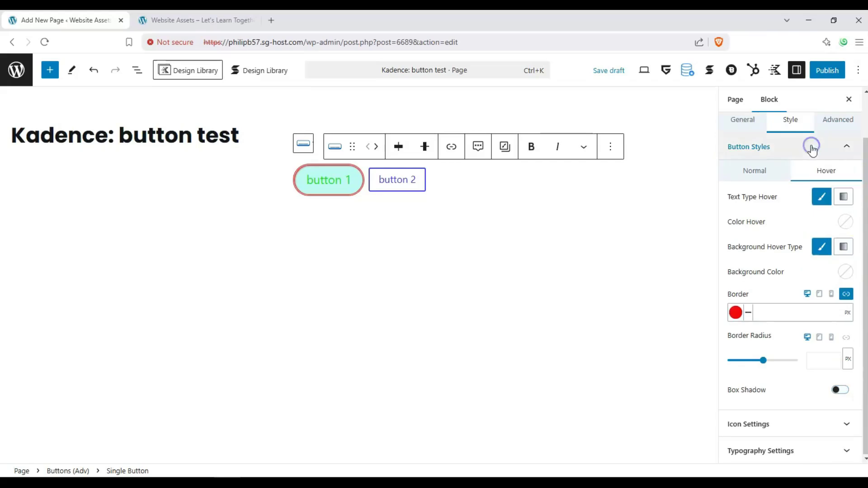
left_click(845, 220)
left_click(698, 314)
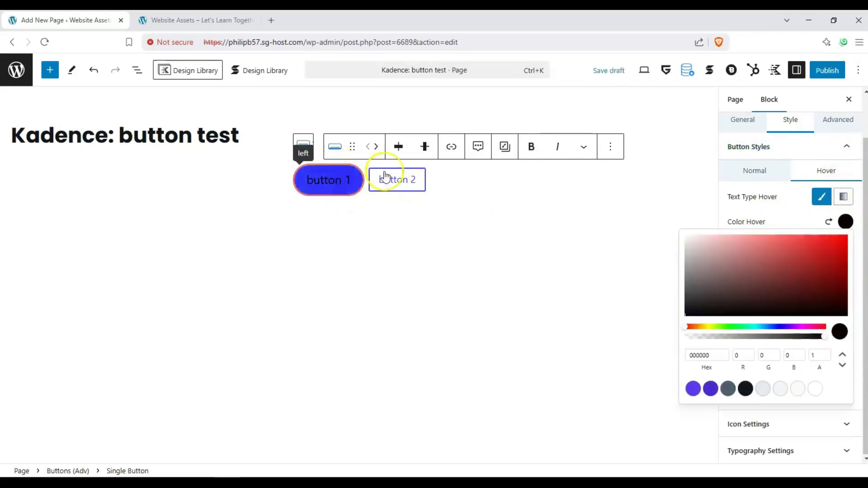
left_click(760, 199)
Give button 1 a solid red hover background after trying the gradient type, and set its hover border radius to 0 px
left_click(842, 247)
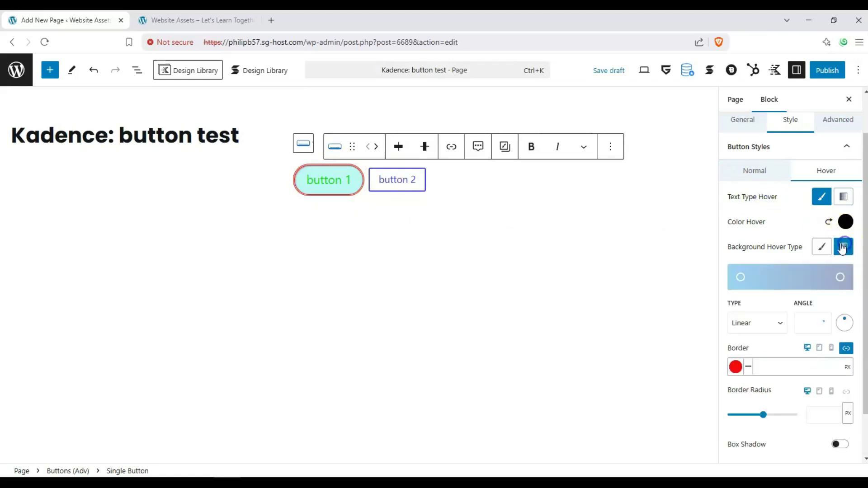
left_click(830, 245)
left_click(846, 272)
left_click(848, 107)
left_click(771, 272)
left_click_drag(763, 360, 727, 361)
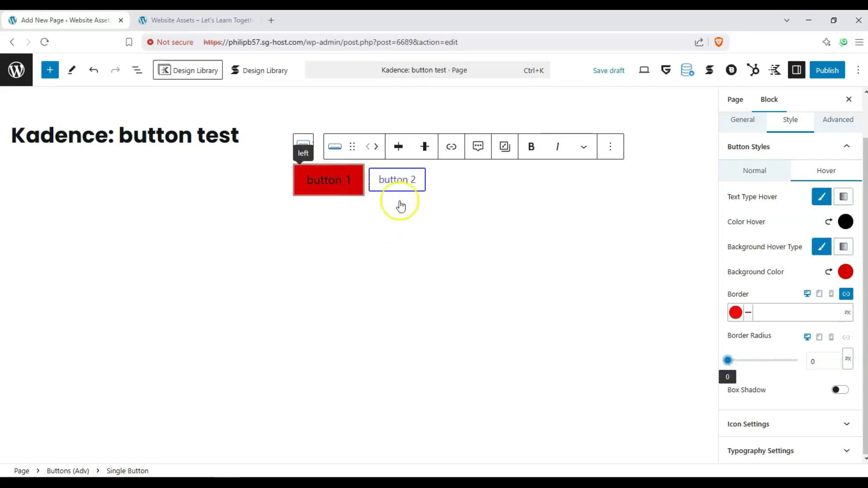
Open button 1's icon settings and examine the line icons available in the icon picker
left_click(816, 427)
left_click(815, 170)
left_click(839, 167)
left_click(809, 169)
left_click(847, 166)
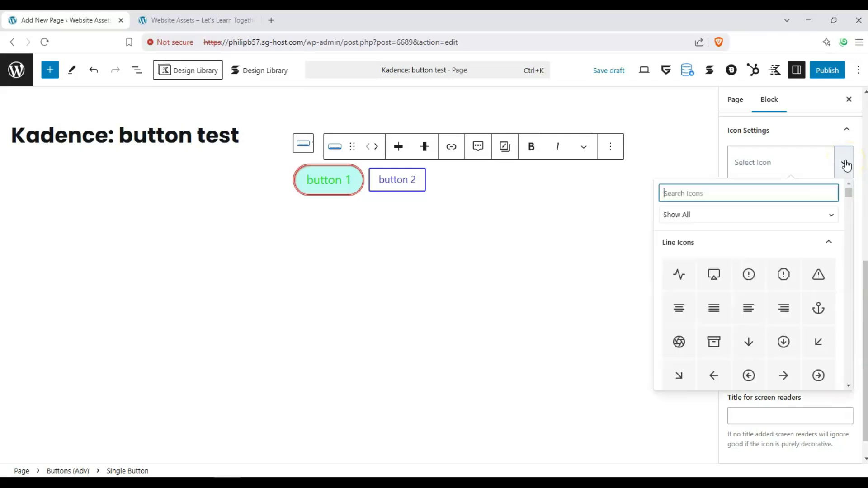
left_click(848, 194)
scroll(783, 316, "down", 4)
scroll(742, 287, "up", 2)
scroll(738, 291, "down", 8)
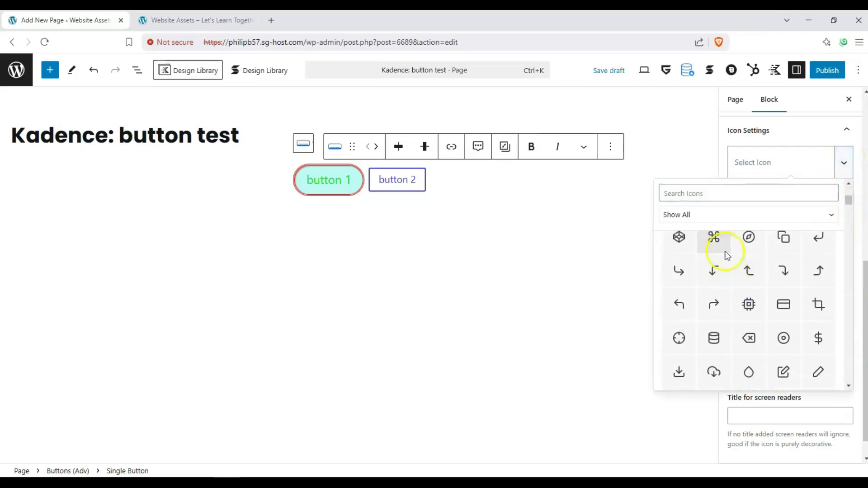
Try searching the icons for "1", clear the search, and add the ticked checkbox line icon to button 1
left_click(717, 193)
type("1")
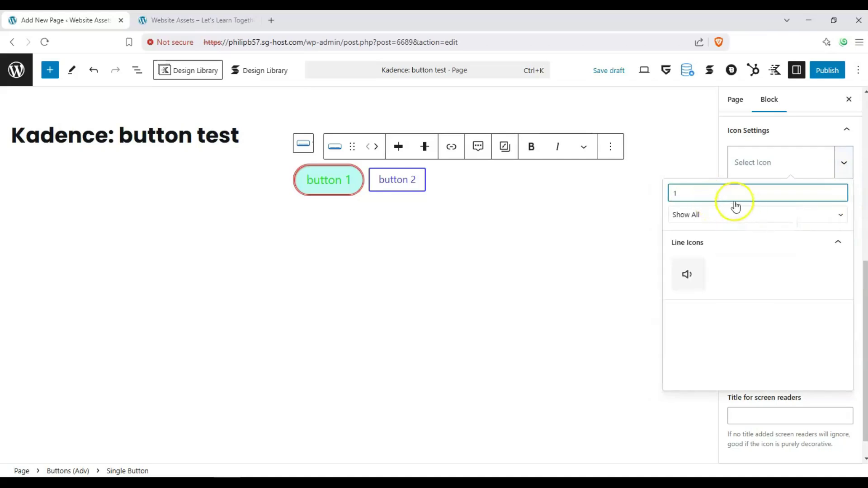
key("BackSpace")
scroll(724, 306, "down", 5)
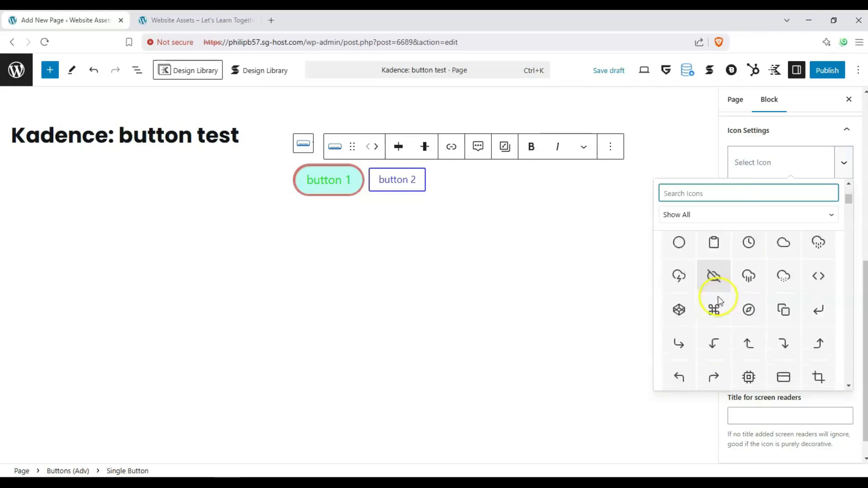
scroll(721, 303, "down", 5)
scroll(681, 276, "up", 2)
scroll(685, 256, "up", 1)
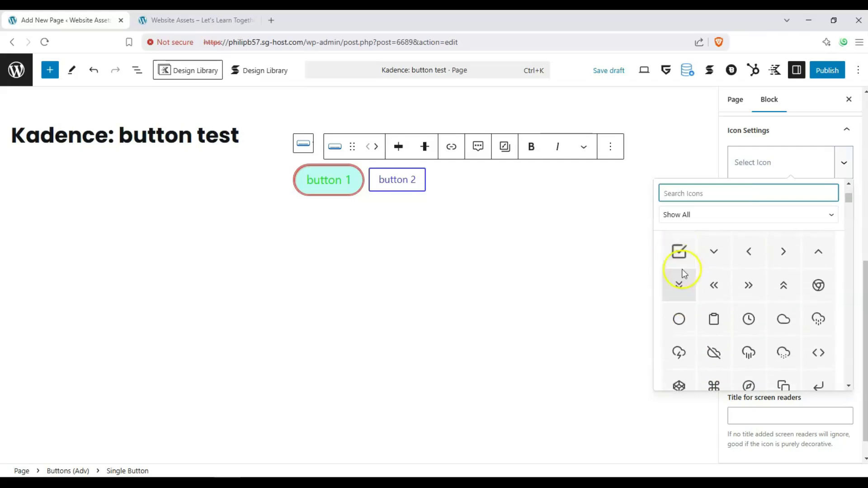
left_click(679, 248)
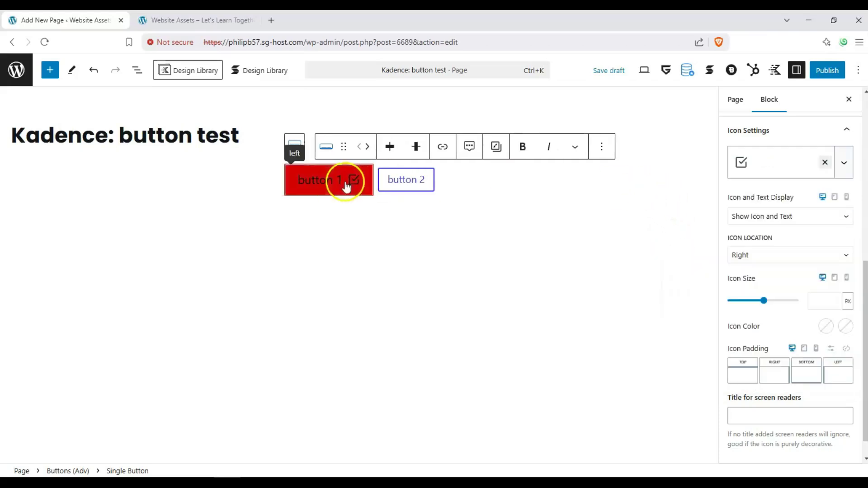
Place button 1's icon to the left of its text, and compare Show Only Icon before returning to Show Icon and Text
left_click(775, 255)
left_click(763, 285)
left_click(781, 224)
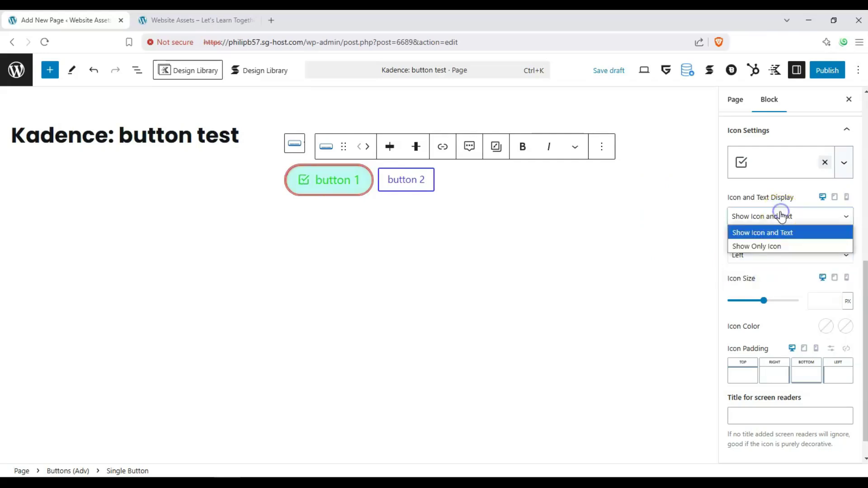
left_click(773, 244)
left_click(779, 214)
left_click(768, 233)
Set button 1's icon size to 38 px and its icon colour to black, and preview the hover state
left_click_drag(767, 302, 741, 300)
left_click(826, 326)
left_click(756, 190)
left_click_drag(757, 191, 676, 230)
left_click(791, 348)
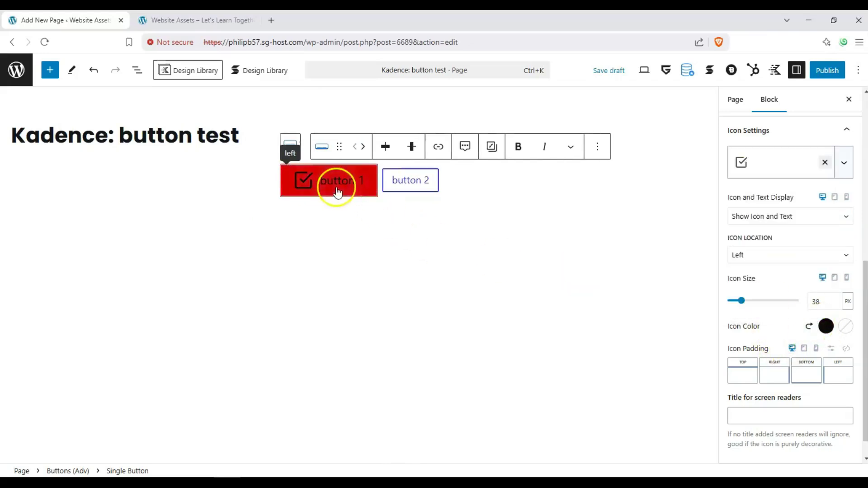
Set the hover colour of button 1's icon to white, and reselect button 1 to return to its icon settings
left_click(844, 326)
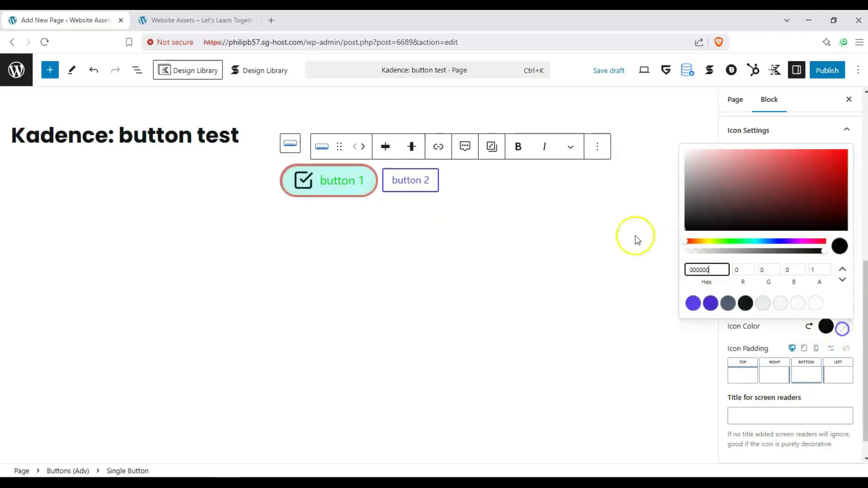
triple_click(674, 142)
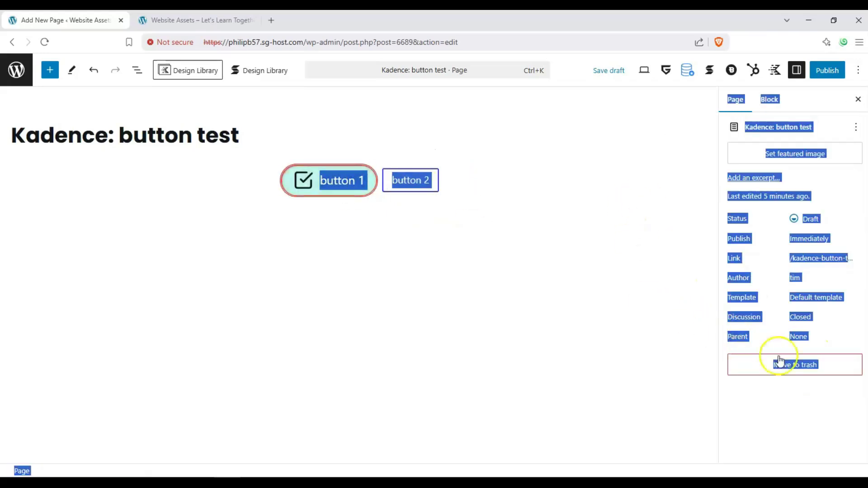
left_click(312, 188)
scroll(787, 339, "down", 1)
scroll(787, 339, "down", 2)
scroll(784, 344, "up", 2)
scroll(776, 294, "down", 4)
scroll(775, 289, "down", 4)
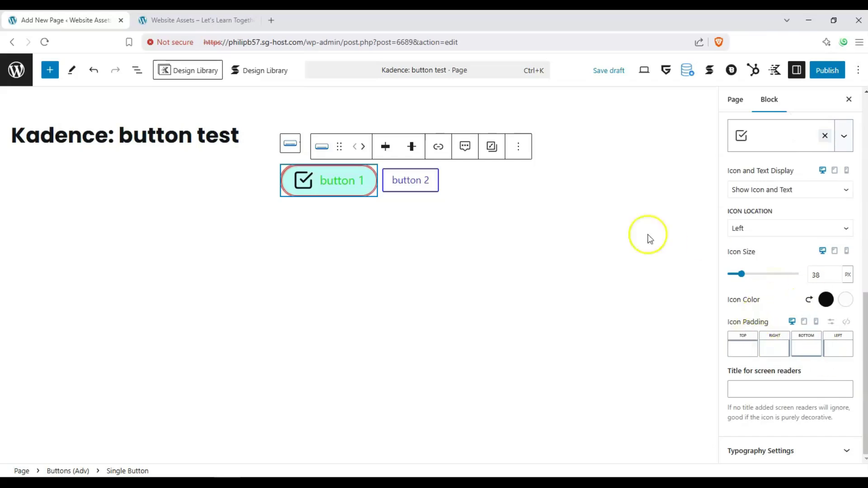
Set the icon padding of button 1 to SM on the right and XS on the left
left_click(741, 352)
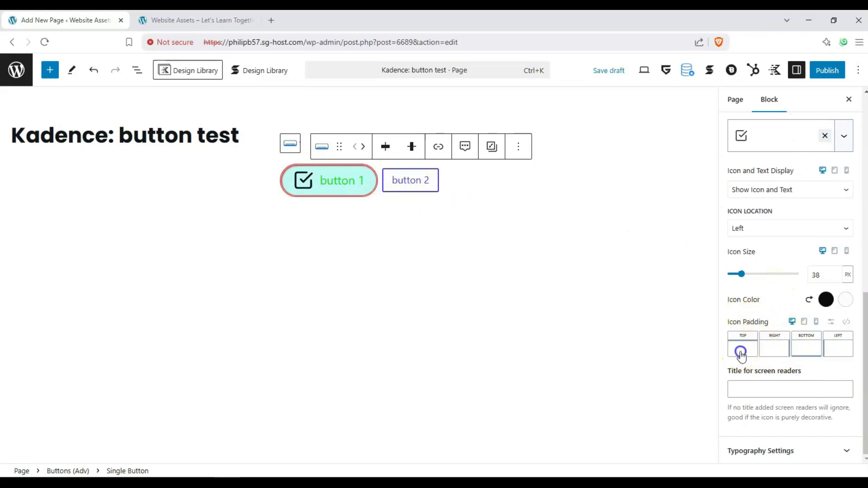
left_click(768, 352)
left_click_drag(652, 400, 675, 394)
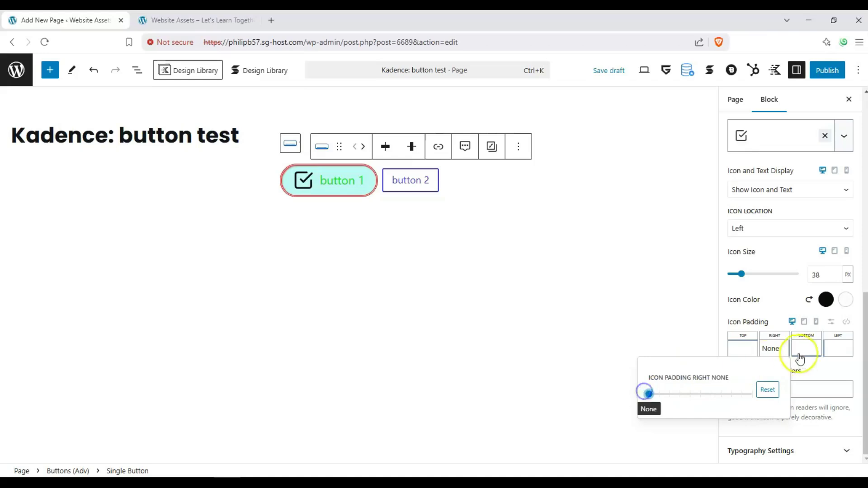
left_click(838, 348)
left_click_drag(747, 386, 780, 400)
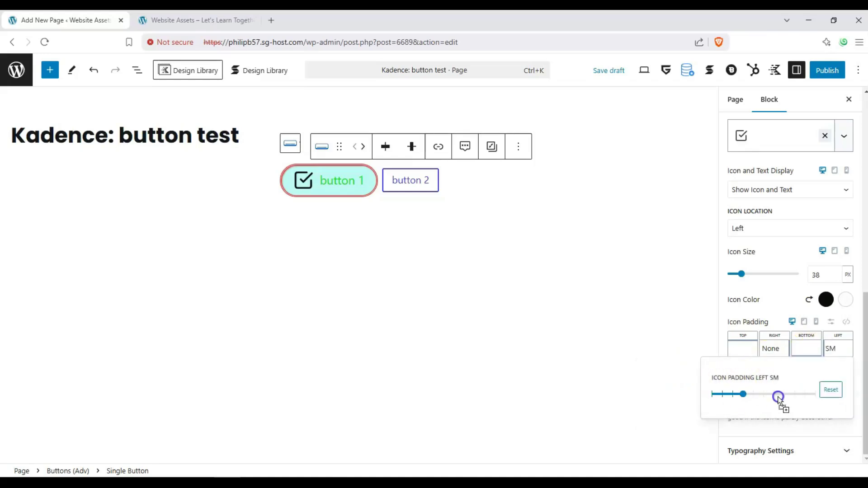
left_click(773, 350)
left_click(680, 395)
left_click(834, 372)
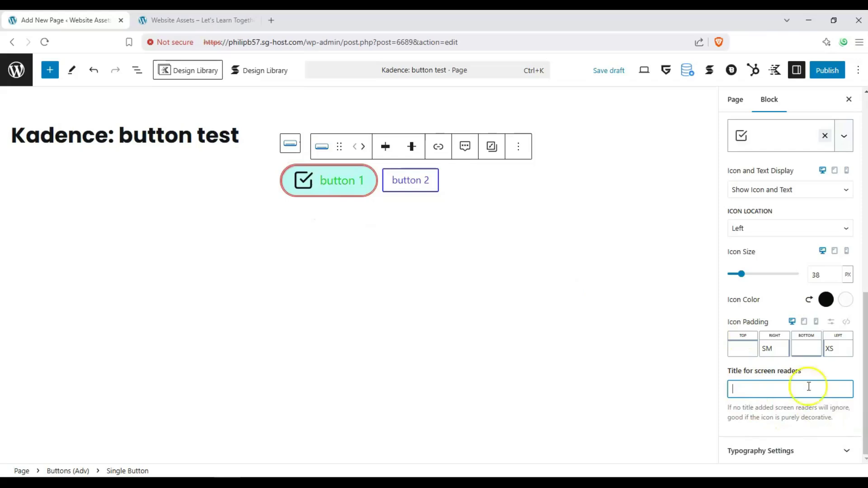
Compare the MD, LG and XL font sizes in button 1's typography settings, and keep LG
left_click(838, 444)
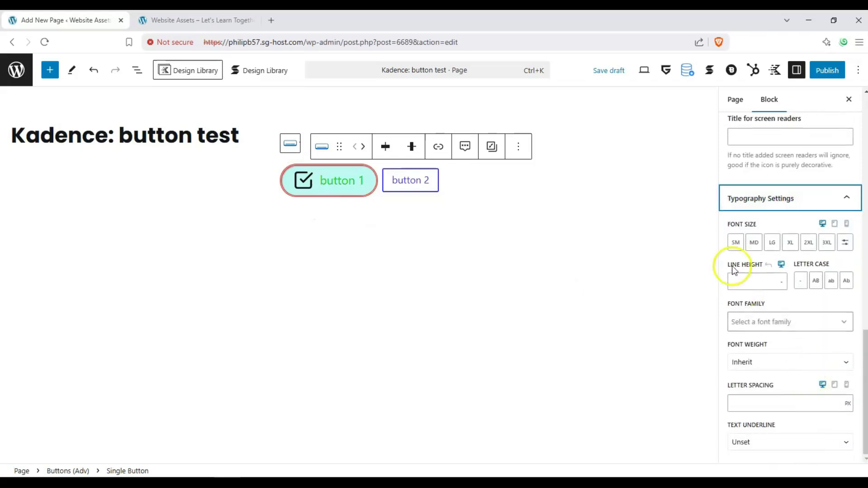
left_click(774, 247)
left_click(789, 246)
left_click(772, 244)
left_click(755, 243)
left_click(779, 247)
left_click(791, 245)
left_click(779, 246)
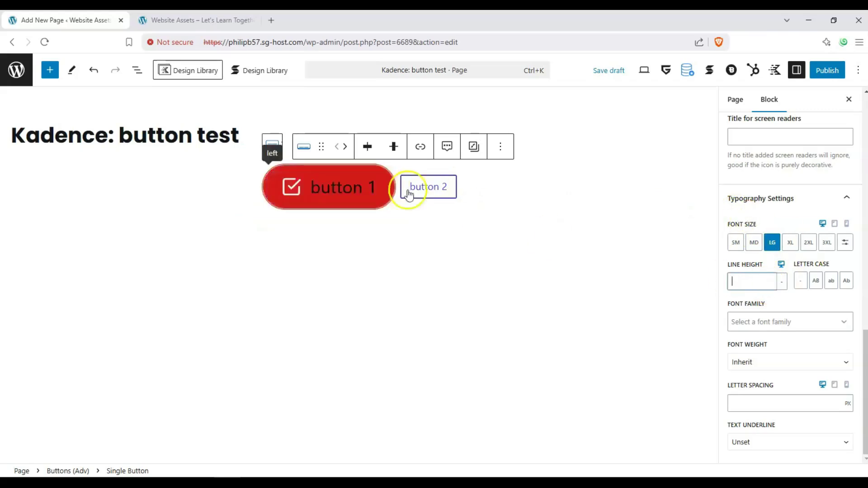
Set the letter case of button 1's text to uppercase, comparing it with the default case
left_click(818, 283)
left_click(803, 282)
left_click(816, 282)
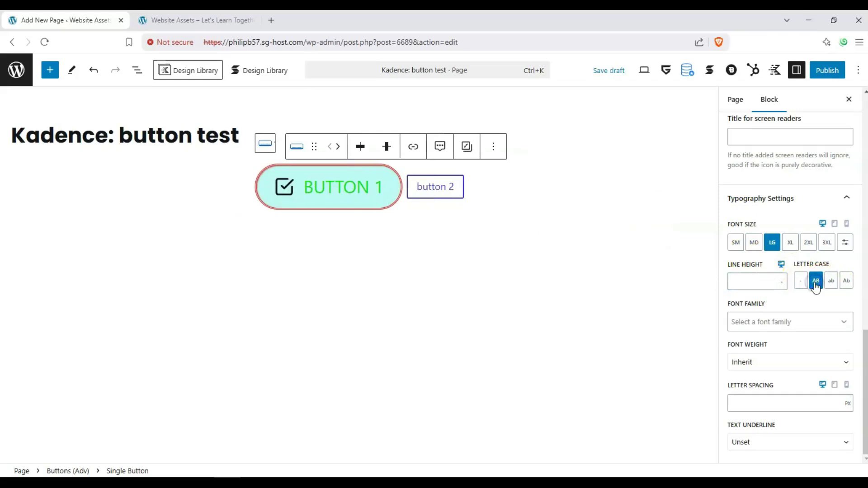
Try the Are You Serious font family on button 1, and change it to Barriecito
left_click(816, 324)
scroll(805, 362, "down", 10)
scroll(798, 373, "down", 5)
left_click(769, 391)
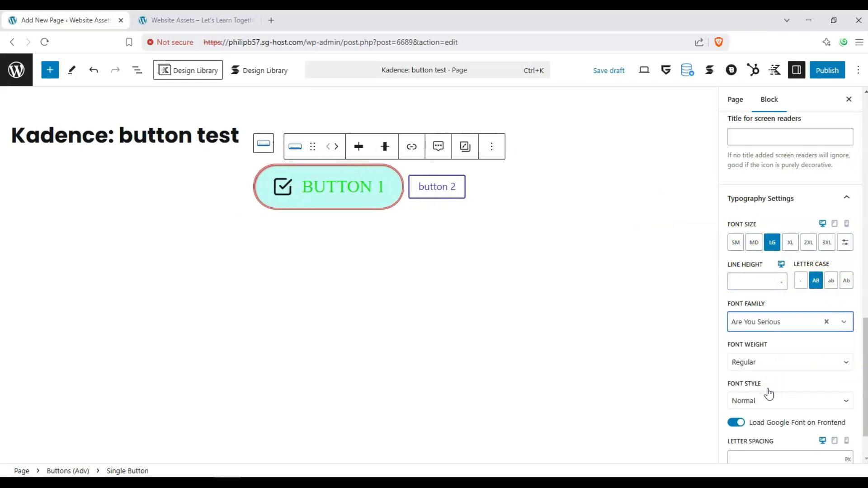
left_click(803, 323)
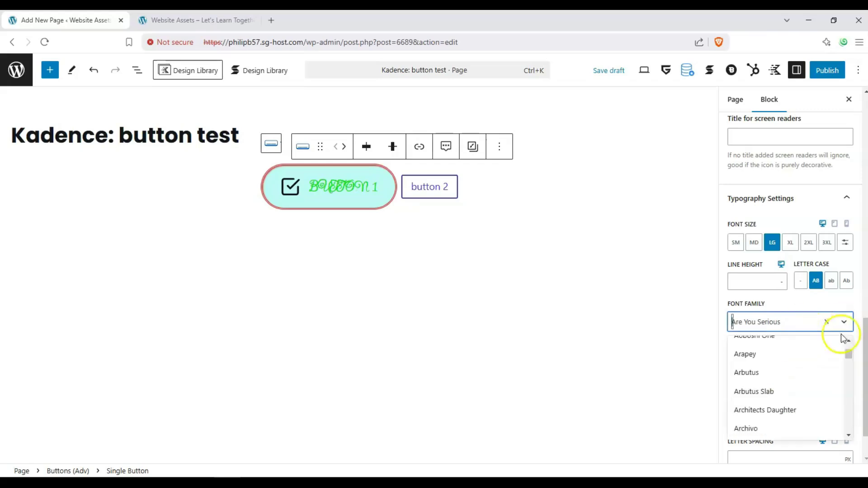
scroll(796, 367, "down", 10)
scroll(778, 365, "down", 5)
left_click(761, 386)
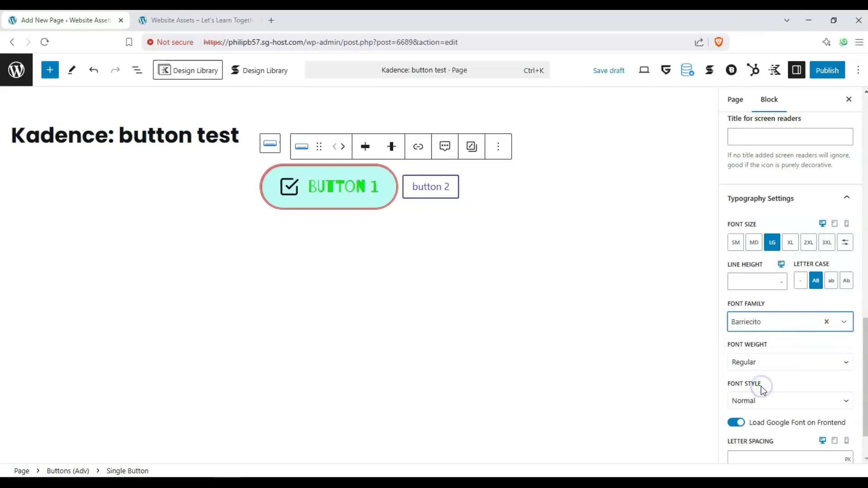
left_click(841, 327)
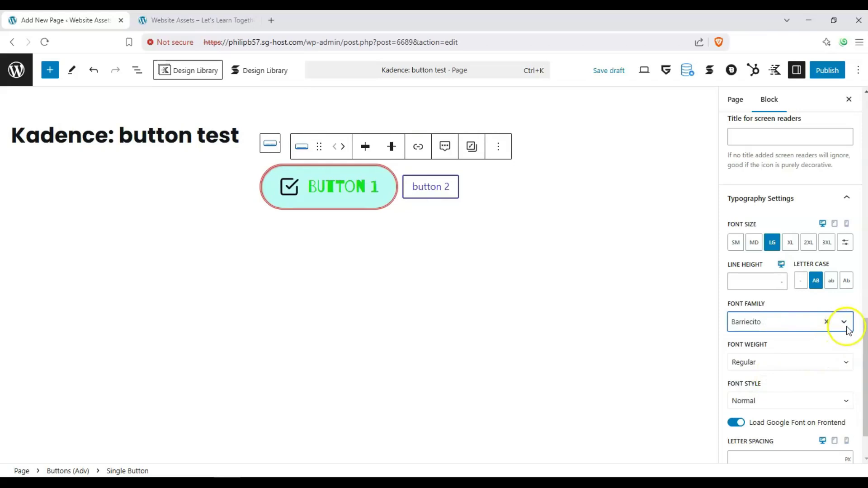
Check the font weight and font style options offered for button 1's font
left_click(785, 362)
left_click(786, 362)
left_click(773, 400)
left_click(773, 398)
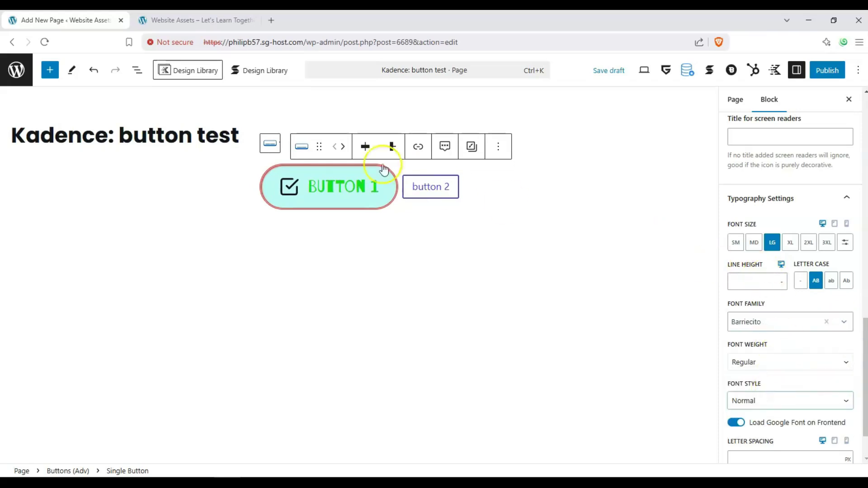
Set the letter spacing of button 1's text to 3 px
scroll(769, 343, "down", 1)
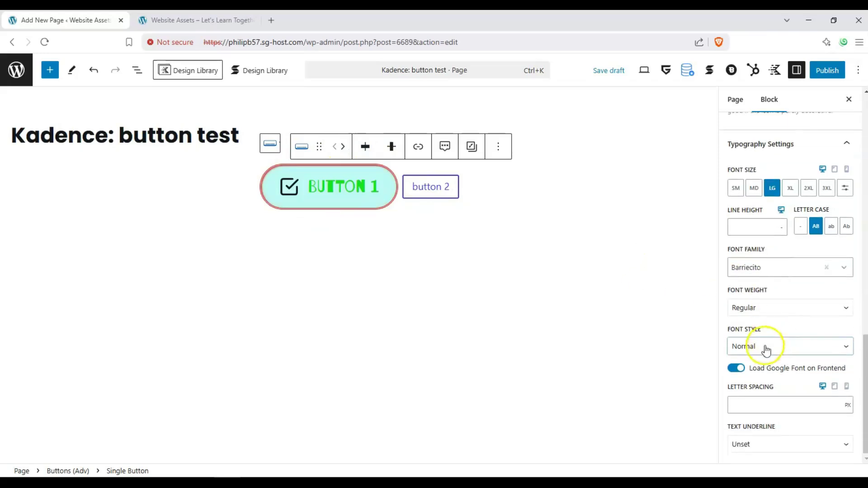
left_click(795, 409)
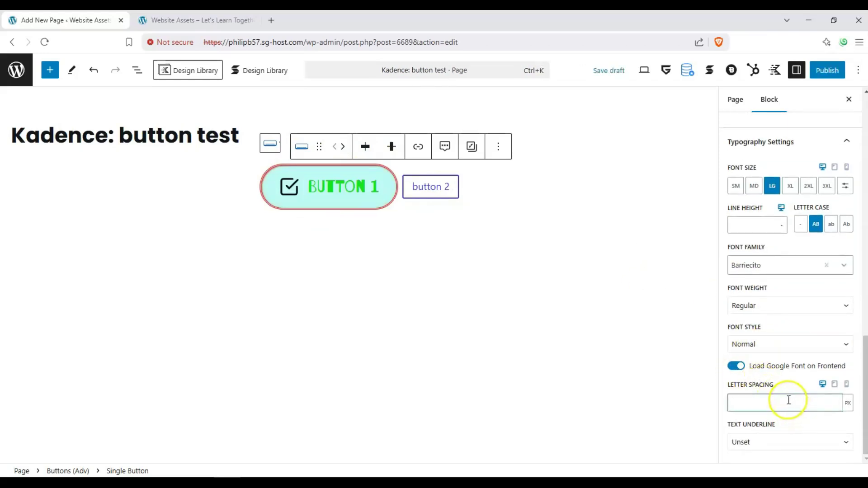
type("3")
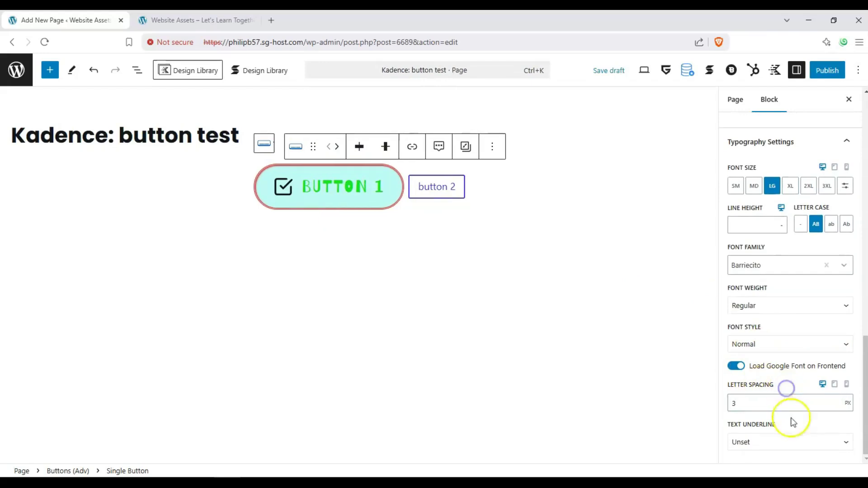
Try different text underline options on button 1's text
left_click(792, 442)
left_click(769, 427)
left_click(771, 443)
left_click(762, 413)
left_click(765, 444)
left_click(766, 444)
Review button 1's advanced settings: padding, margin, aria label, block defaults, HTML anchor and additional CSS classes
scroll(781, 307, "up", 6)
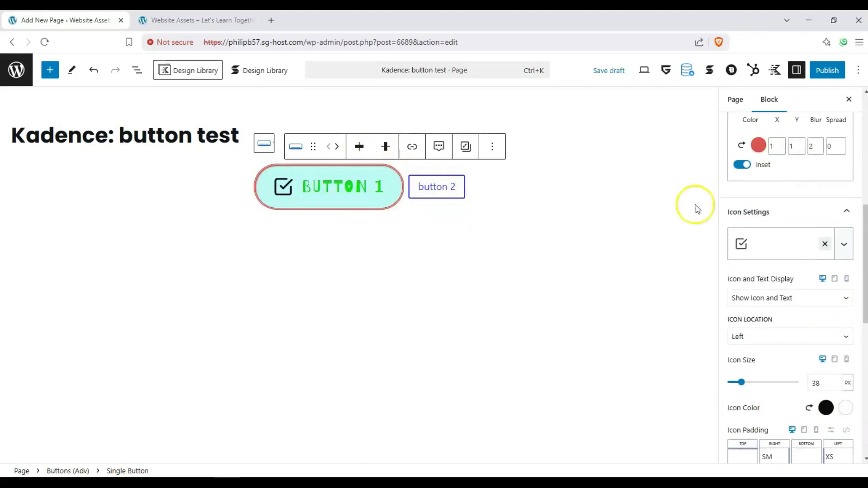
scroll(796, 204, "up", 7)
left_click(836, 165)
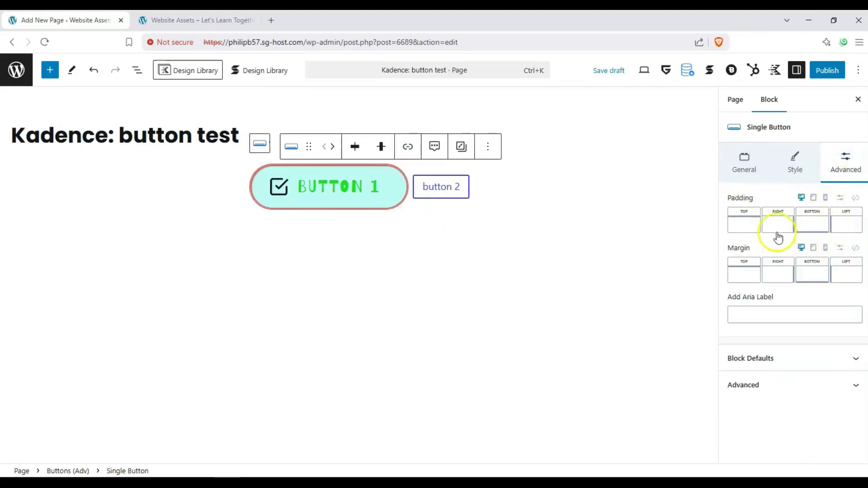
left_click(843, 360)
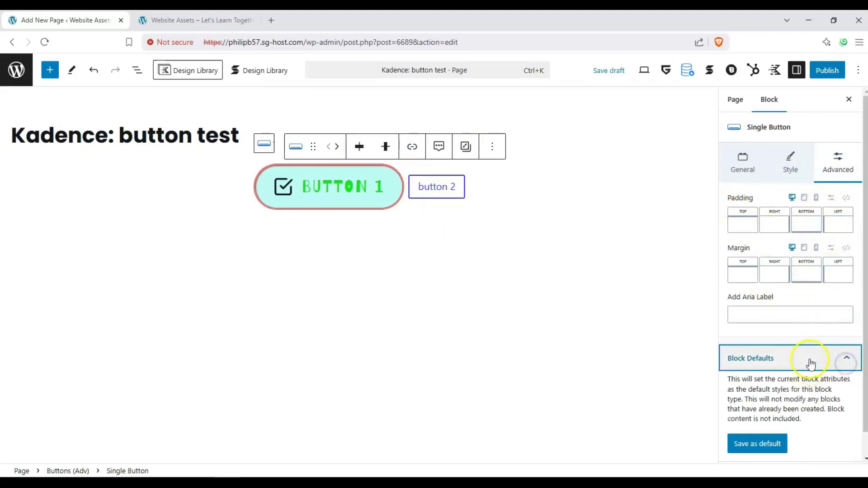
left_click(791, 357)
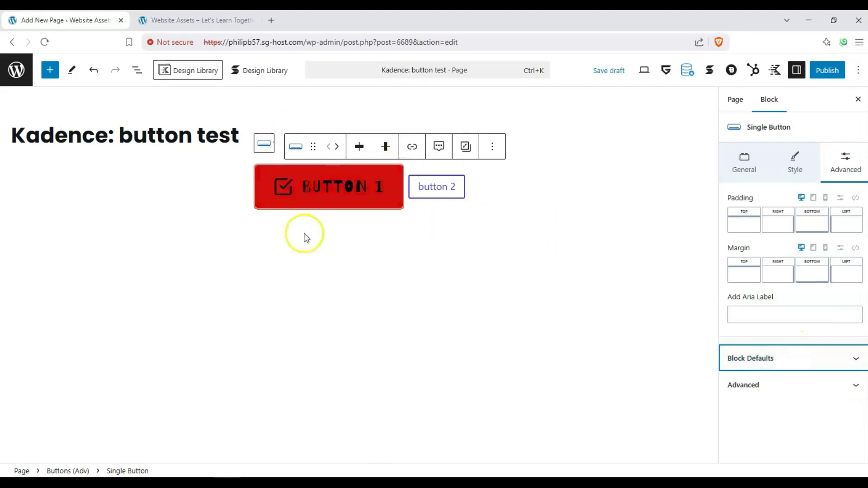
left_click(781, 384)
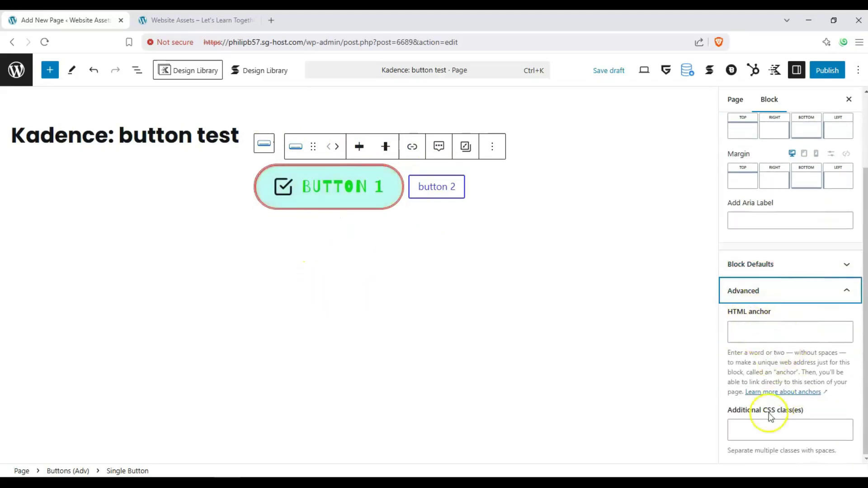
left_click(777, 299)
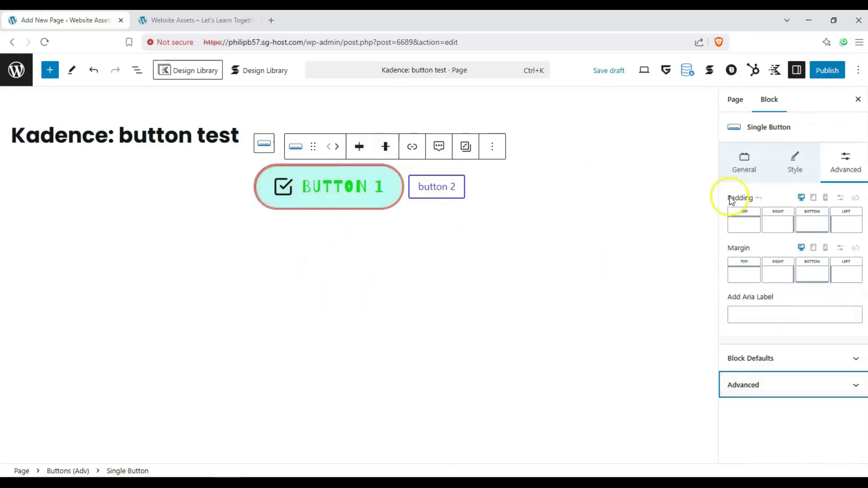
Publish the Kadence: button test page
left_click(820, 72)
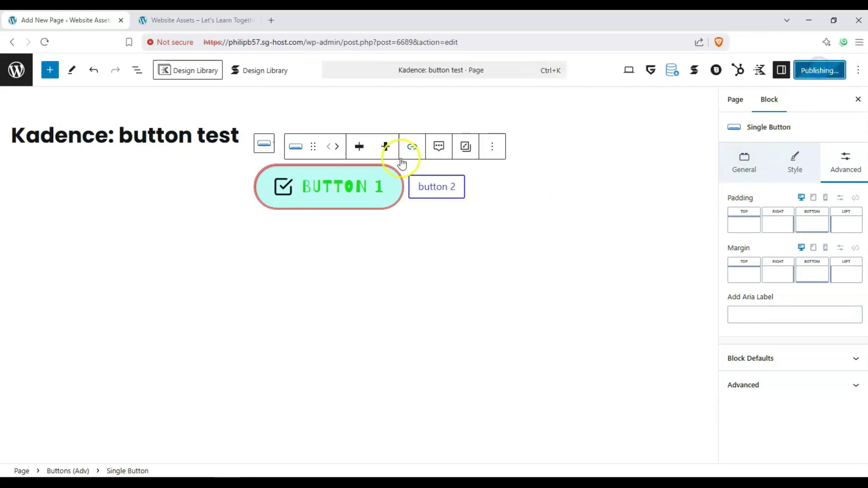